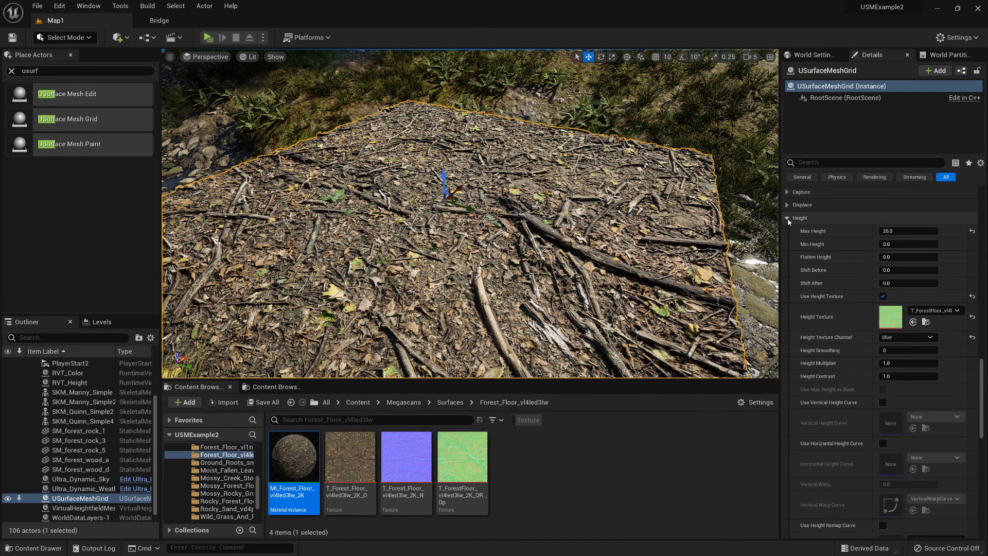
Review the mesh grid's Height, HeightDetail and HeightNoise settings and its available actions.
{"action": "right_click_drag", "start_coordinate": [602, 225], "coordinate": [494, 229]}
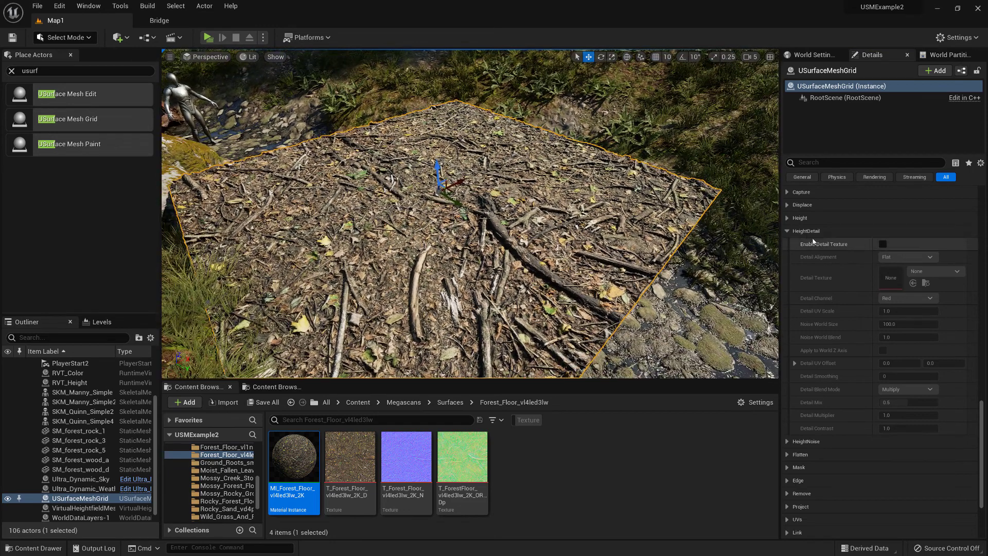
{"action": "left_click", "coordinate": [788, 219]}
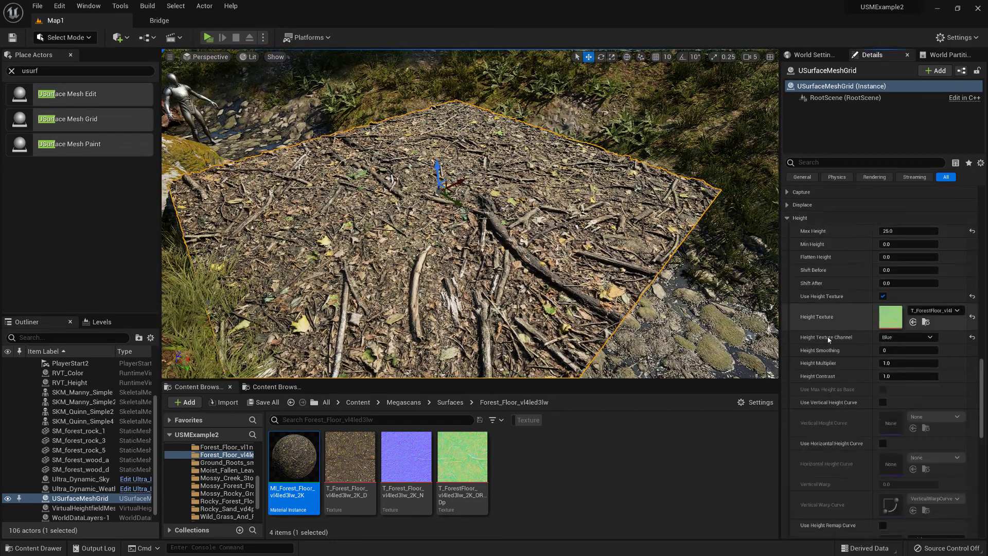
{"action": "left_click_drag", "start_coordinate": [981, 388], "coordinate": [981, 220]}
{"action": "scroll", "coordinate": [858, 413], "scroll_direction": "down", "scroll_amount": 1}
{"action": "scroll", "coordinate": [857, 412], "scroll_direction": "down", "scroll_amount": 3}
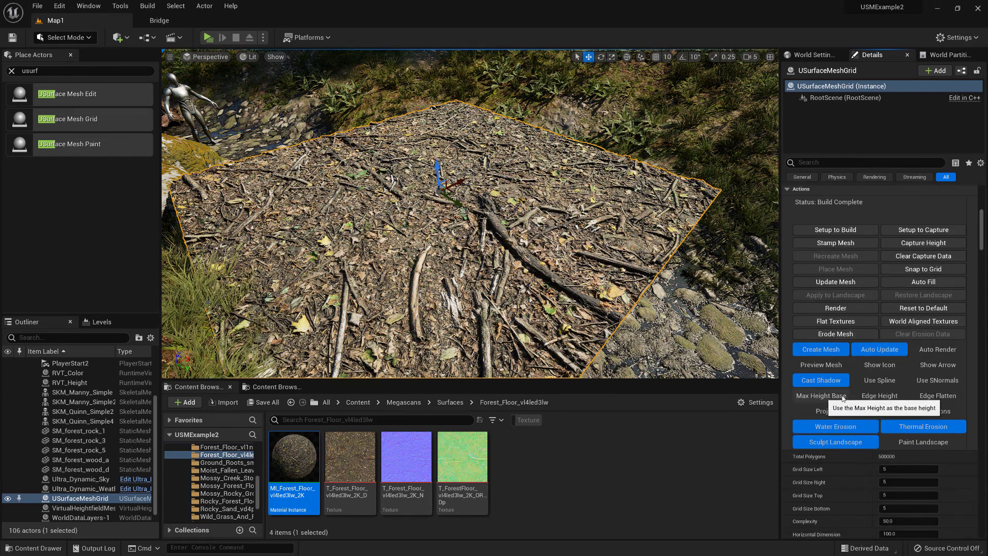
{"action": "scroll", "coordinate": [982, 240], "scroll_direction": "down", "scroll_amount": 5}
{"action": "left_click_drag", "start_coordinate": [982, 240], "coordinate": [975, 449]}
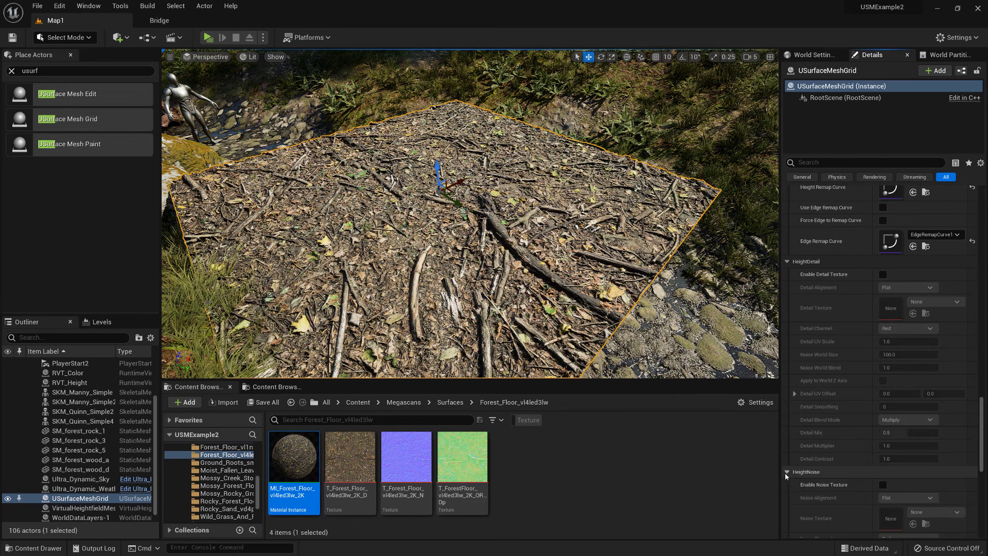
{"action": "left_click", "coordinate": [786, 472]}
{"action": "scroll", "coordinate": [854, 415], "scroll_direction": "down", "scroll_amount": 2}
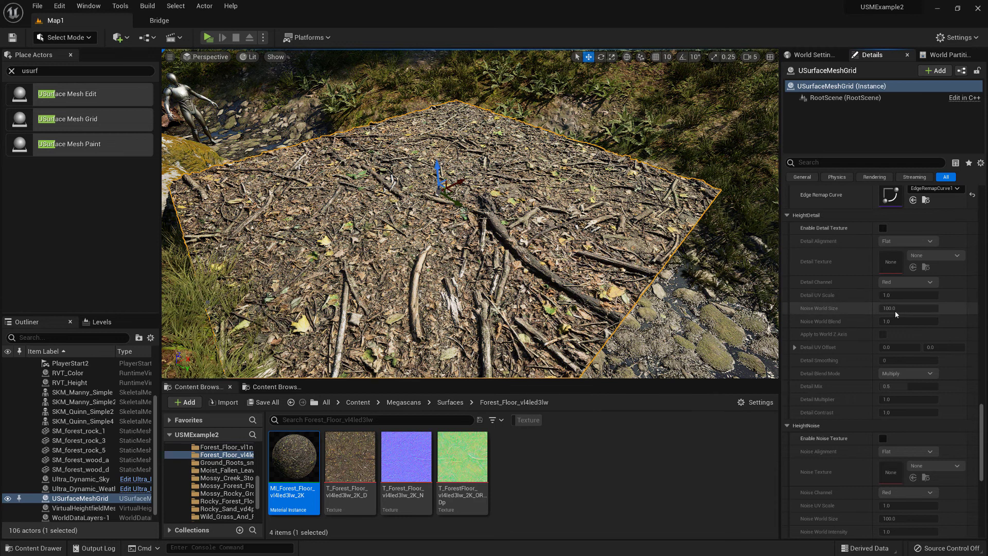
{"action": "left_click_drag", "start_coordinate": [981, 419], "coordinate": [969, 196]}
Move the forest floor mesh grid to about X -379 and Z -479 above the creek bed.
{"action": "right_click_drag", "start_coordinate": [632, 281], "coordinate": [600, 215]}
{"action": "right_click_drag", "start_coordinate": [494, 191], "coordinate": [498, 211]}
{"action": "right_click_drag", "start_coordinate": [536, 292], "coordinate": [523, 277]}
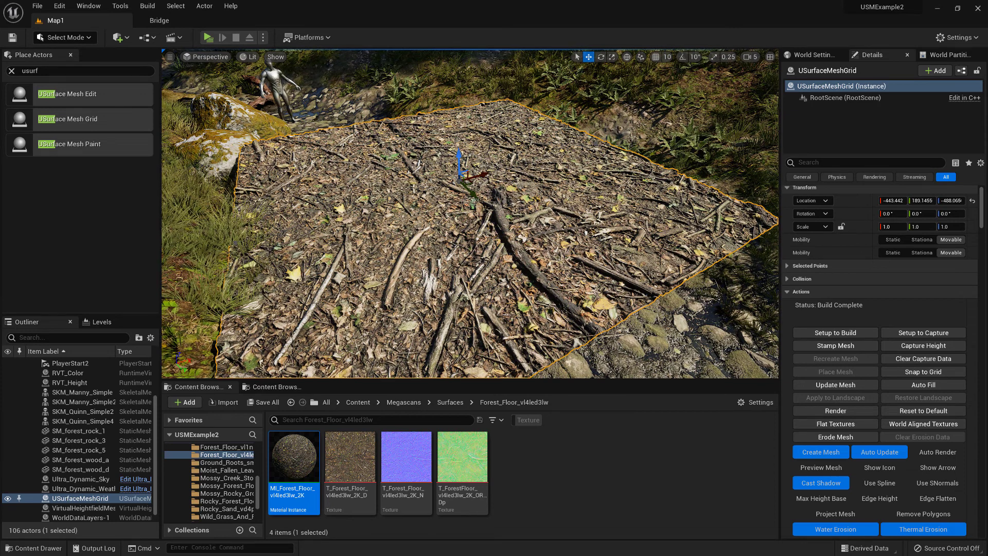
{"action": "right_click_drag", "start_coordinate": [470, 214], "coordinate": [407, 201]}
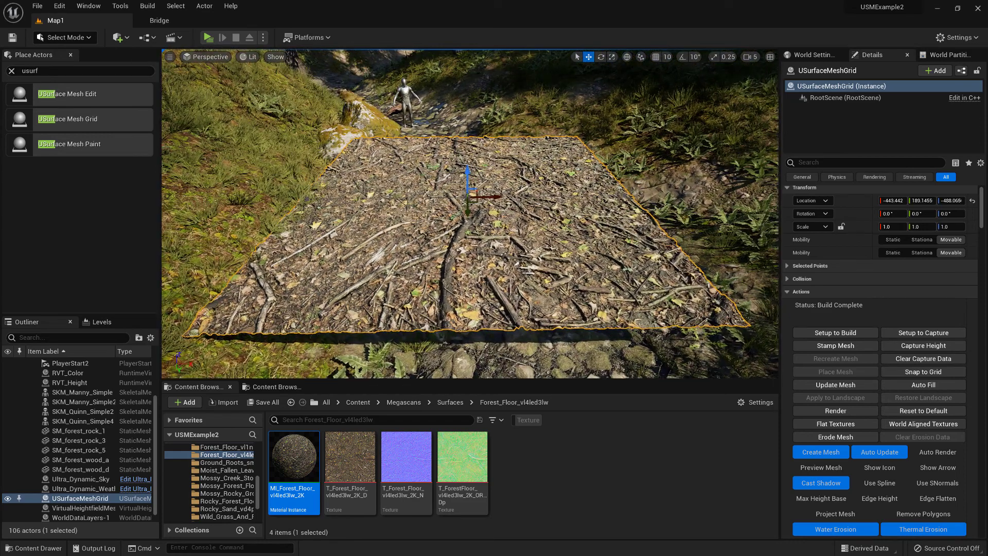
{"action": "left_click_drag", "start_coordinate": [450, 169], "coordinate": [497, 173]}
{"action": "right_click_drag", "start_coordinate": [500, 189], "coordinate": [572, 172]}
Inspect the mesh grid's polygon density in wireframe and return to the lit view.
{"action": "key", "text": "alt+2"}
{"action": "key", "text": "alt+4"}
{"action": "right_click_drag", "start_coordinate": [517, 283], "coordinate": [503, 288]}
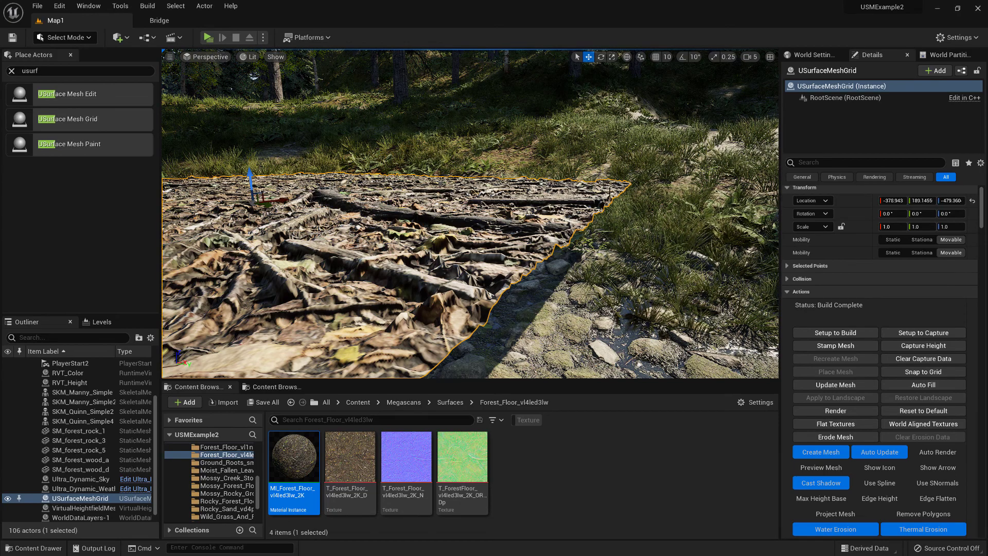
{"action": "right_click_drag", "start_coordinate": [513, 245], "coordinate": [477, 146]}
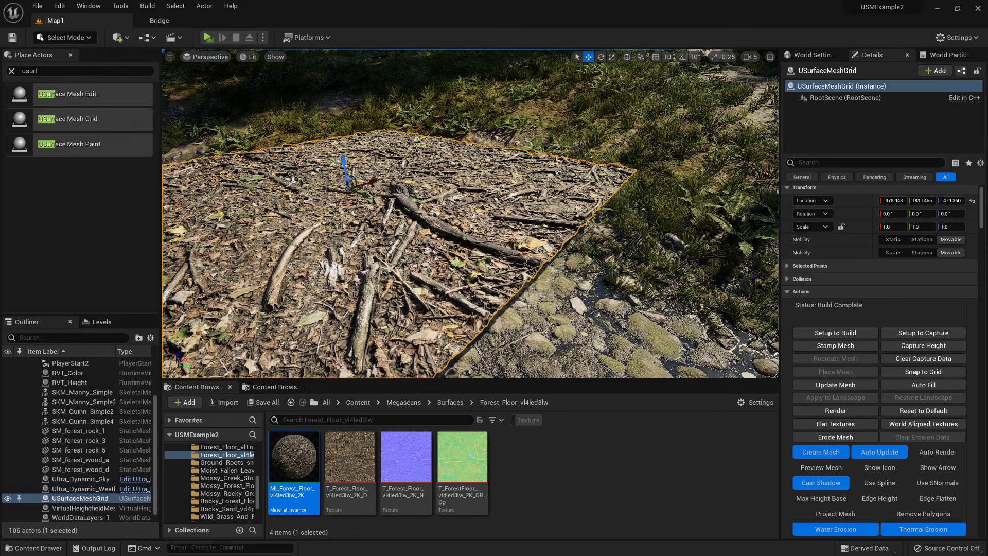
Set Flatten Right to 0.5 in the mesh grid's Flatten settings.
{"action": "left_click_drag", "start_coordinate": [982, 211], "coordinate": [966, 474]}
{"action": "left_click", "coordinate": [787, 405]}
{"action": "scroll", "coordinate": [829, 434], "scroll_direction": "down", "scroll_amount": 2}
{"action": "scroll", "coordinate": [829, 430], "scroll_direction": "down", "scroll_amount": 4}
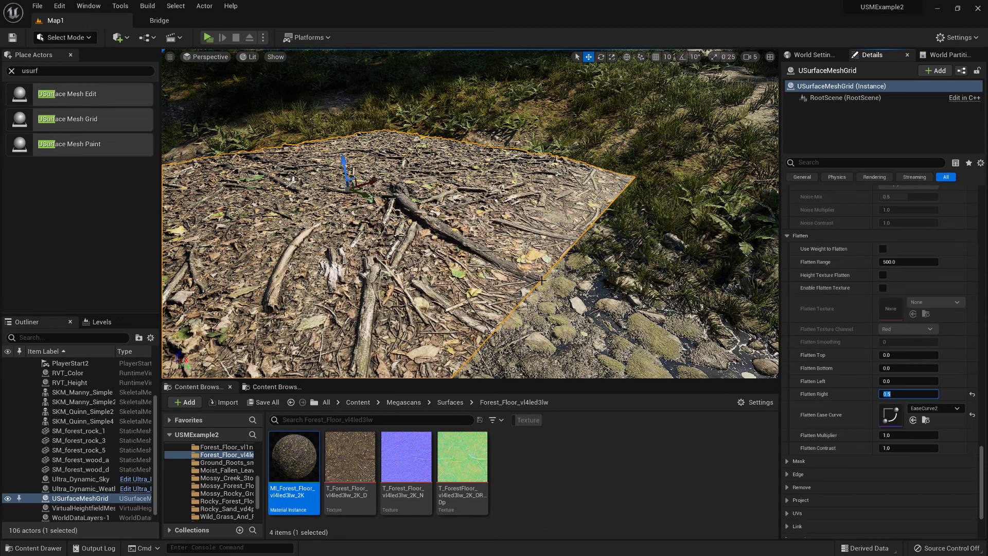
Check the flattened edge of the mesh in wireframe, ending in the lit view.
{"action": "mouse_move", "coordinate": [538, 272]}
{"action": "right_mouse_down"}
{"action": "mouse_move", "coordinate": [538, 214]}
{"action": "mouse_move", "coordinate": [535, 285]}
{"action": "right_mouse_up"}
{"action": "key", "text": "alt+2"}
{"action": "key", "text": "alt+4"}
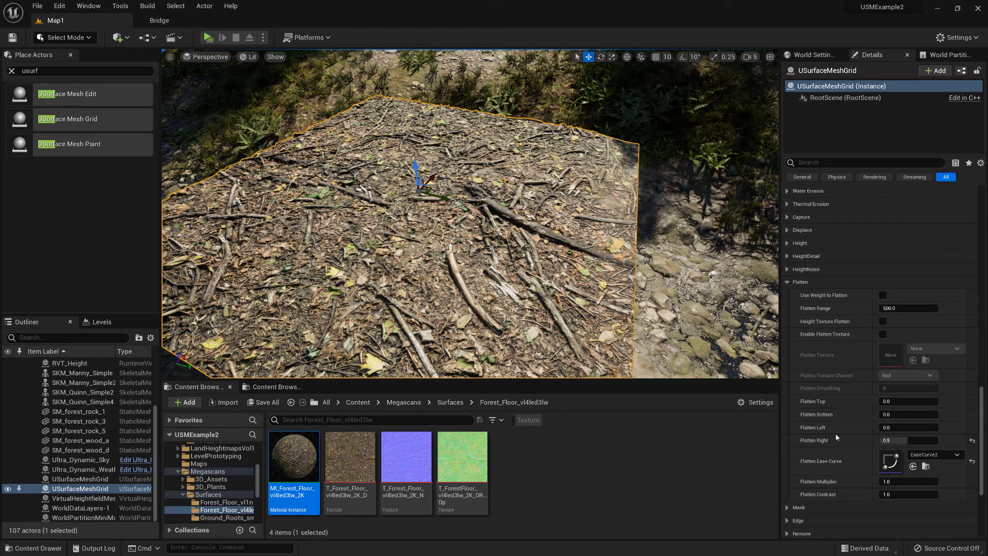
Set the mesh grid's Complexity to 20.
{"action": "left_click_drag", "start_coordinate": [979, 430], "coordinate": [974, 269]}
{"action": "scroll", "coordinate": [934, 324], "scroll_direction": "up", "scroll_amount": 3}
{"action": "left_click", "coordinate": [889, 286]}
{"action": "key", "text": "Return"}
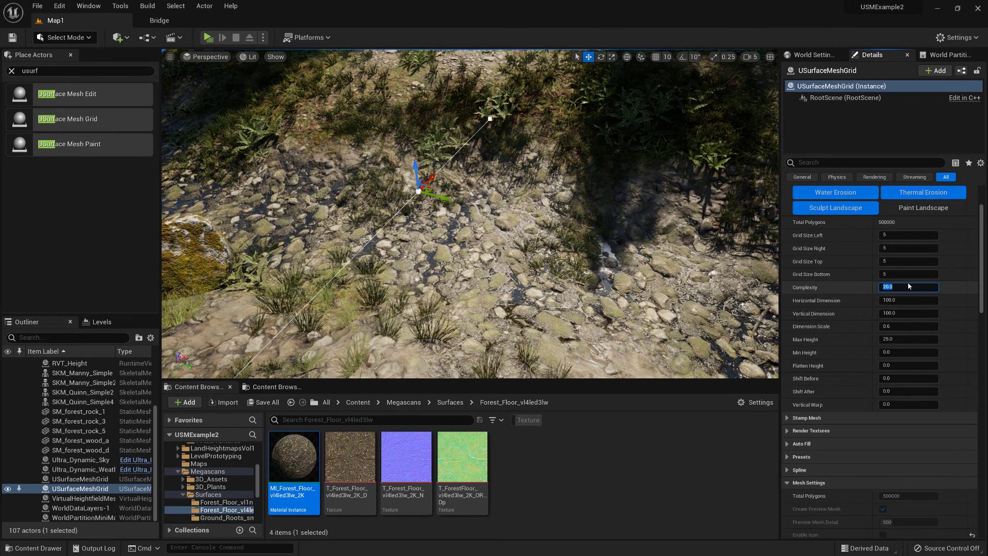
Set Flatten Left, Flatten Bottom and Flatten Top to 0.5 for the mesh grid.
{"action": "scroll", "coordinate": [908, 286], "scroll_direction": "down", "scroll_amount": 5}
{"action": "scroll", "coordinate": [917, 435], "scroll_direction": "down", "scroll_amount": 10}
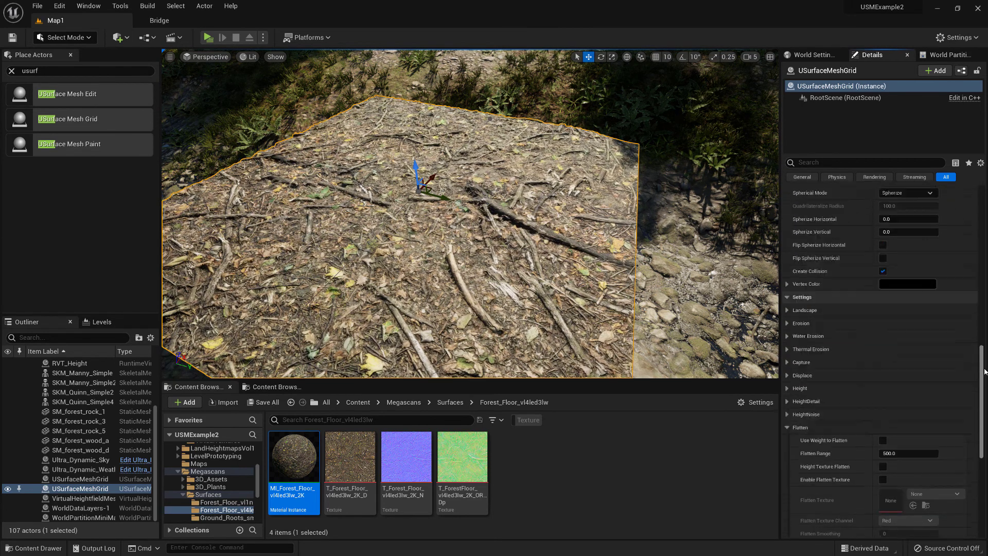
{"action": "left_click", "coordinate": [917, 435]}
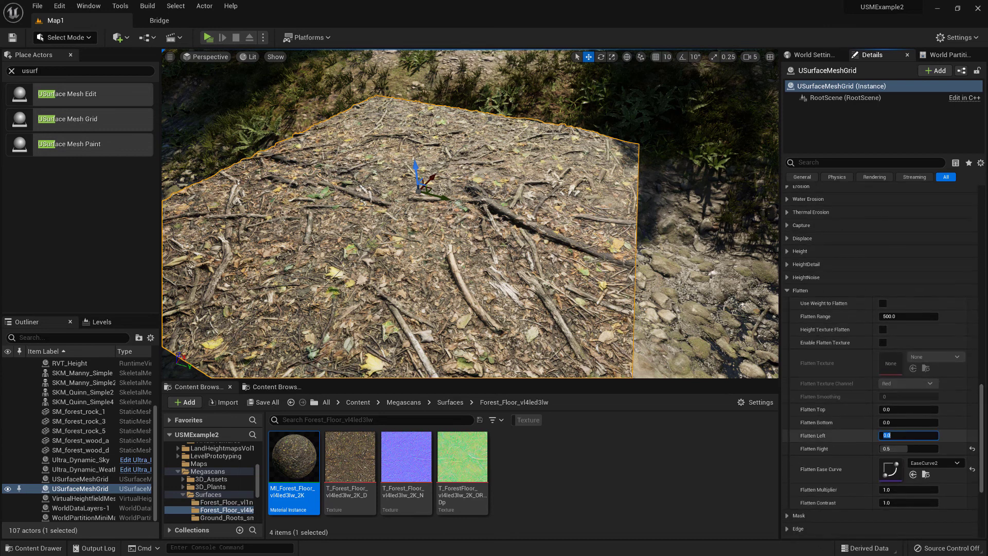
{"action": "type", "text": ".5"}
{"action": "key", "text": "Return"}
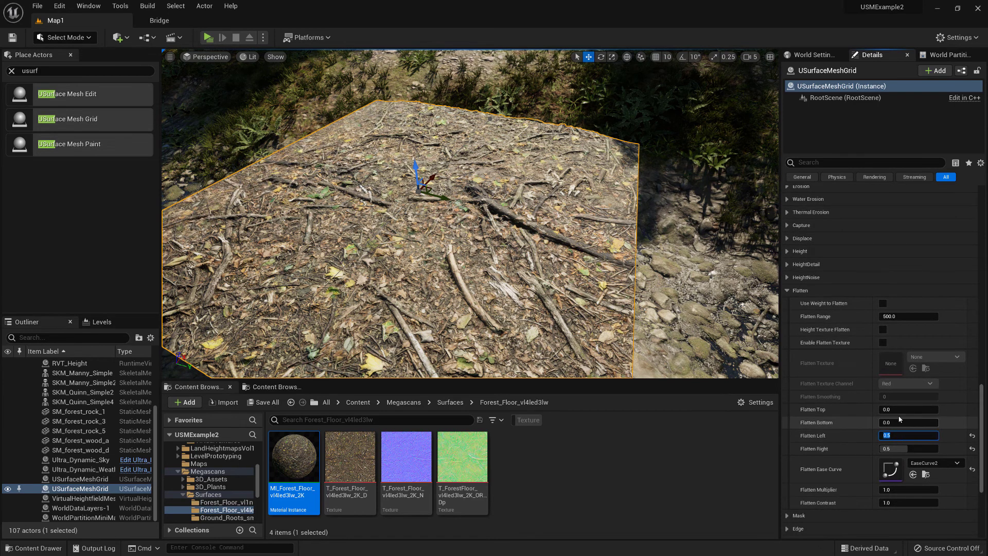
{"action": "left_click", "coordinate": [905, 425]}
{"action": "type", "text": ".5"}
{"action": "key", "text": "Return"}
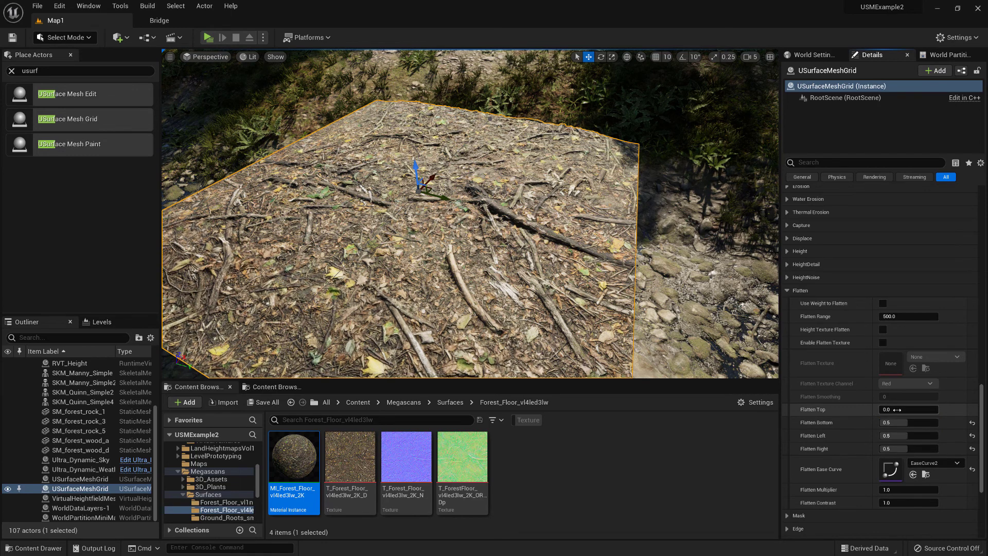
Reposition the mesh grid vertically so that it sits above the rocky creek bed.
{"action": "right_click_drag", "start_coordinate": [515, 196], "coordinate": [496, 134]}
{"action": "left_click_drag", "start_coordinate": [471, 156], "coordinate": [482, 243]}
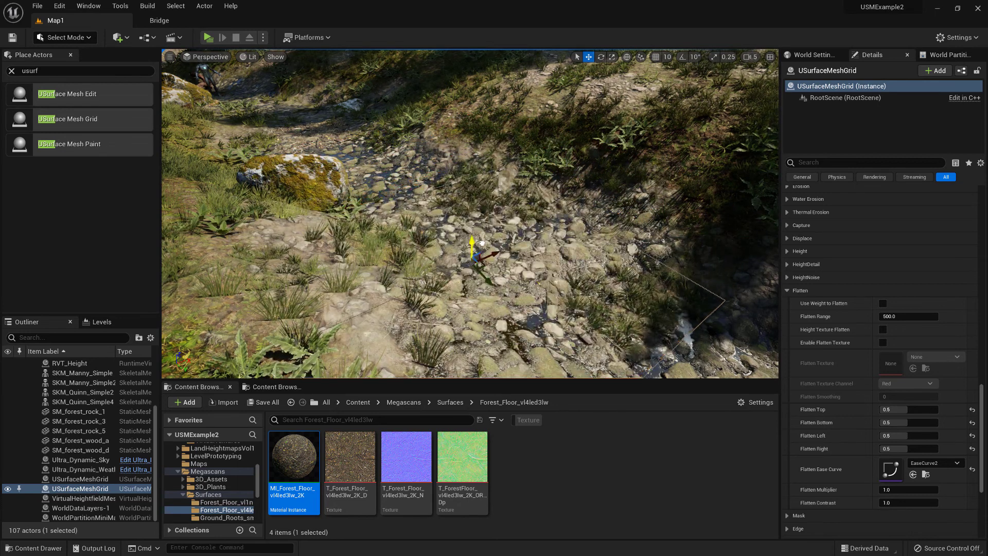
{"action": "key", "text": "w"}
{"action": "right_click_drag", "start_coordinate": [526, 254], "coordinate": [551, 246]}
{"action": "key", "text": "s"}
{"action": "left_click_drag", "start_coordinate": [419, 218], "coordinate": [421, 181]}
{"action": "mouse_move", "coordinate": [474, 195]}
{"action": "right_mouse_down"}
{"action": "mouse_move", "coordinate": [473, 226]}
{"action": "mouse_move", "coordinate": [474, 195]}
{"action": "right_mouse_up"}
{"action": "key", "text": "s"}
{"action": "left_click_drag", "start_coordinate": [456, 210], "coordinate": [431, 94]}
{"action": "key", "text": "s"}
{"action": "right_click_drag", "start_coordinate": [431, 94], "coordinate": [463, 90]}
Capture the height of the creek bed onto the mesh grid and set Shift Before to -6.
{"action": "left_click_drag", "start_coordinate": [981, 394], "coordinate": [966, 178]}
{"action": "left_click", "coordinate": [934, 284]}
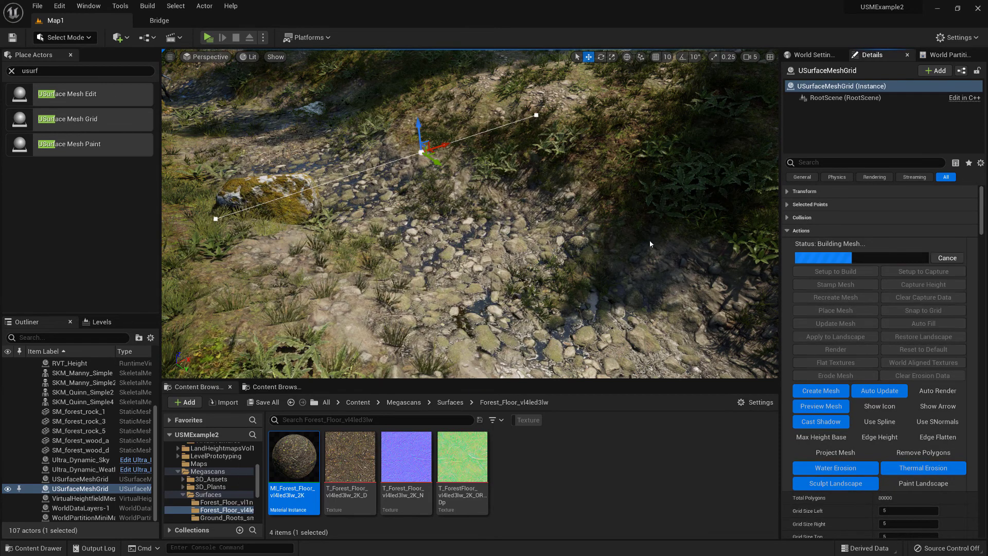
{"action": "right_click_drag", "start_coordinate": [523, 238], "coordinate": [503, 256]}
{"action": "scroll", "coordinate": [850, 439], "scroll_direction": "down", "scroll_amount": 10}
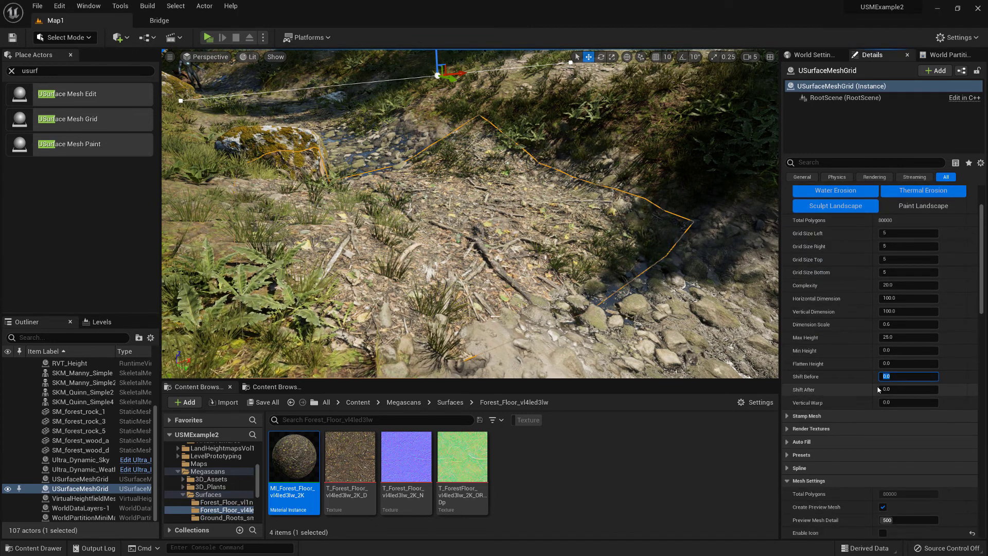
{"action": "key", "text": "Return"}
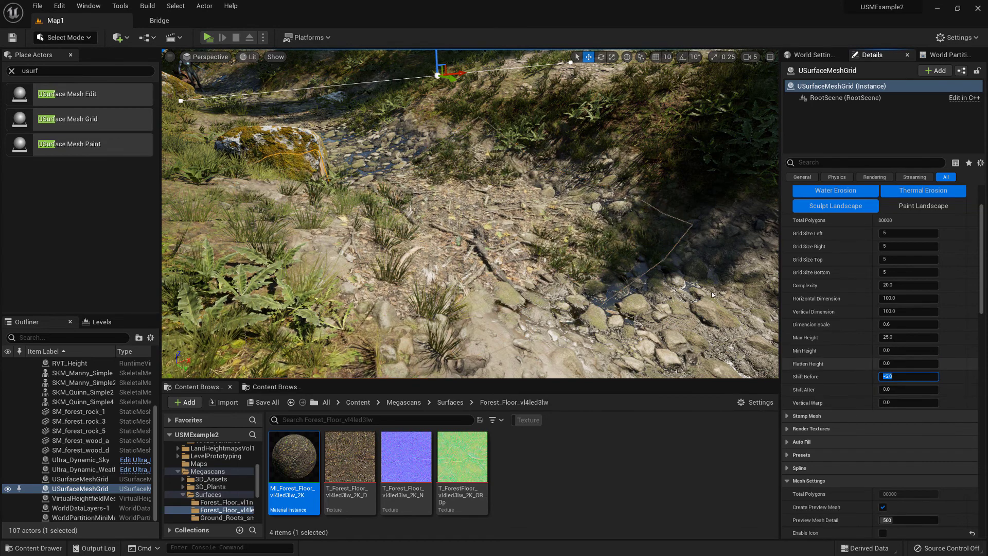
Inspect the captured mesh close up in wireframe and then lit mode.
{"action": "right_click_drag", "start_coordinate": [469, 214], "coordinate": [435, 180]}
{"action": "key", "text": "alt+2"}
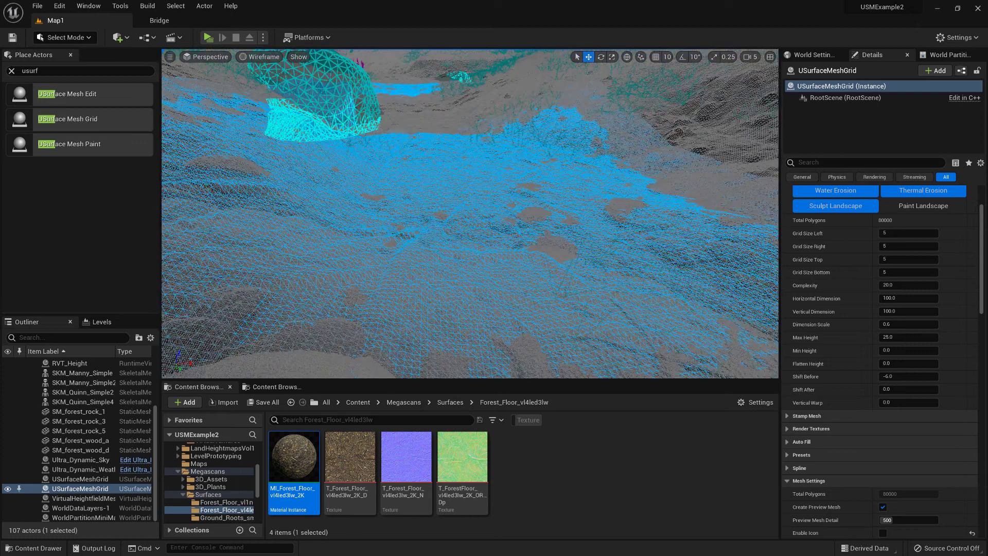
{"action": "key", "text": "alt+4"}
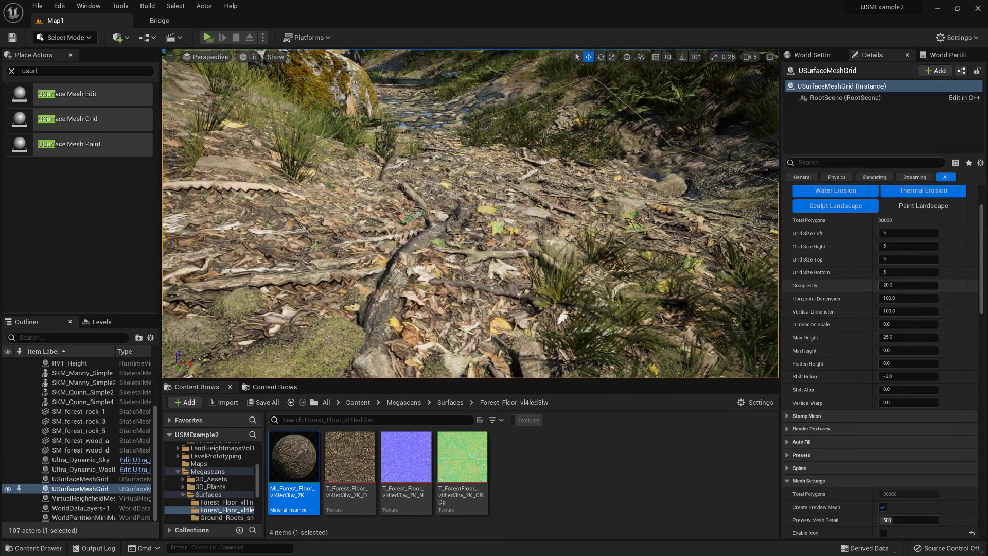
Set the mesh grid's Complexity to 50 and capture the terrain height again.
{"action": "key", "text": "ctrl+a"}
{"action": "type", "text": "50"}
{"action": "key", "text": "Return"}
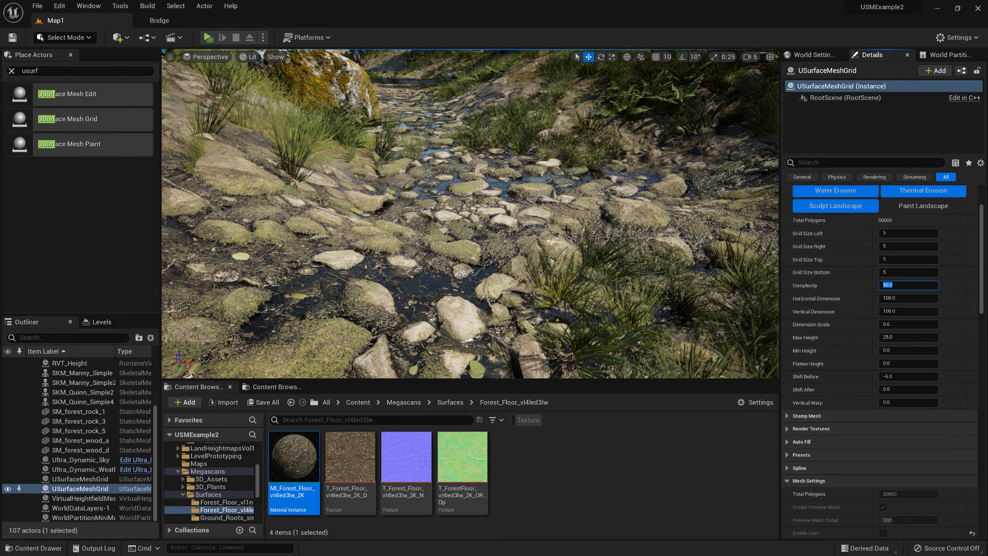
{"action": "scroll", "coordinate": [875, 247], "scroll_direction": "up", "scroll_amount": 5}
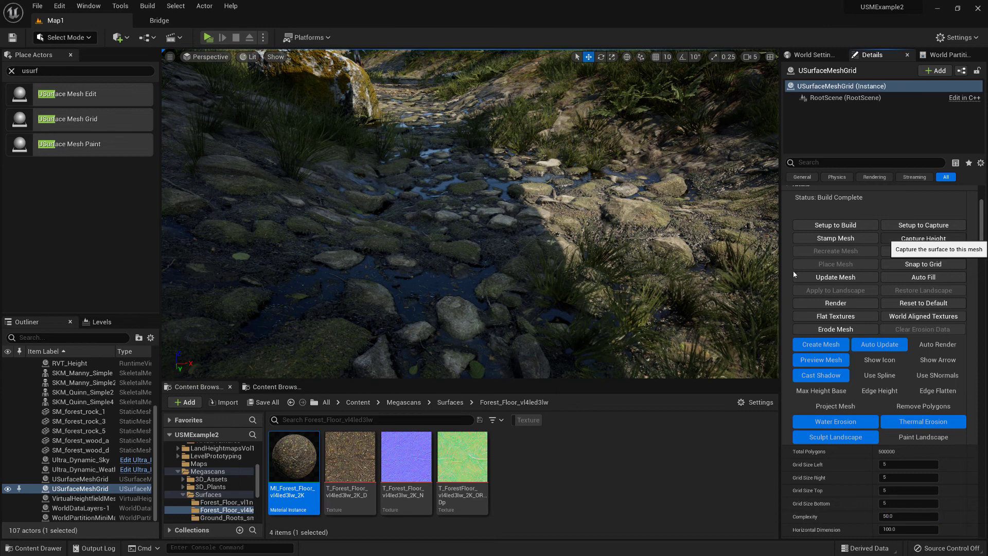
{"action": "left_click", "coordinate": [924, 238]}
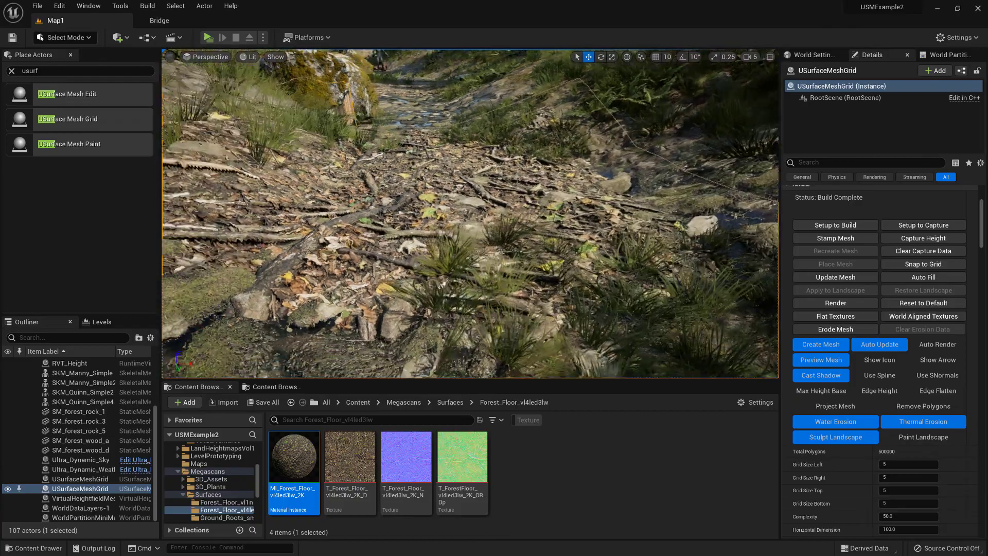
Examine from several angles how the captured forest floor blends with the creek rocks and grass, and review the Mesh Settings.
{"action": "right_click_drag", "start_coordinate": [470, 213], "coordinate": [445, 197]}
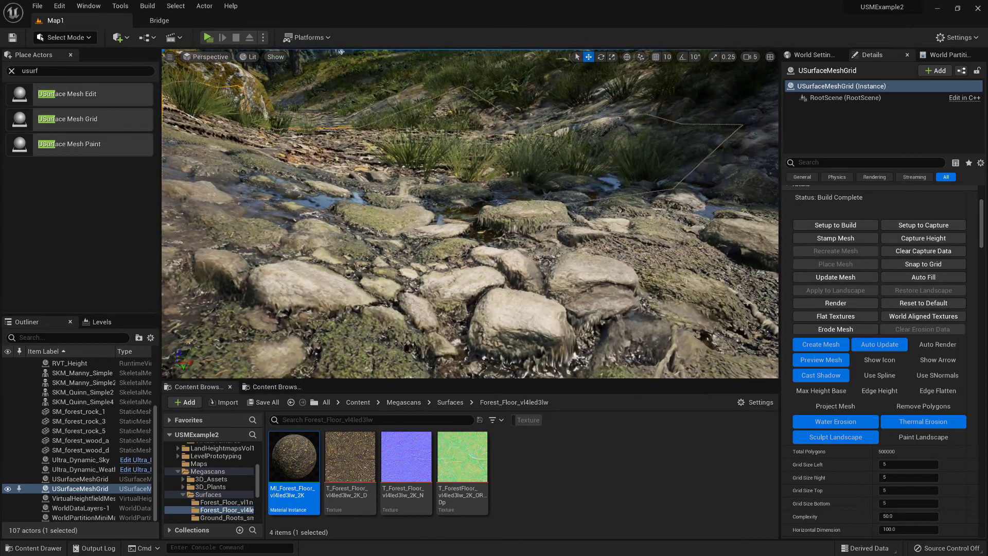
{"action": "right_click_drag", "start_coordinate": [470, 214], "coordinate": [469, 263]}
{"action": "right_click_drag", "start_coordinate": [566, 291], "coordinate": [582, 260]}
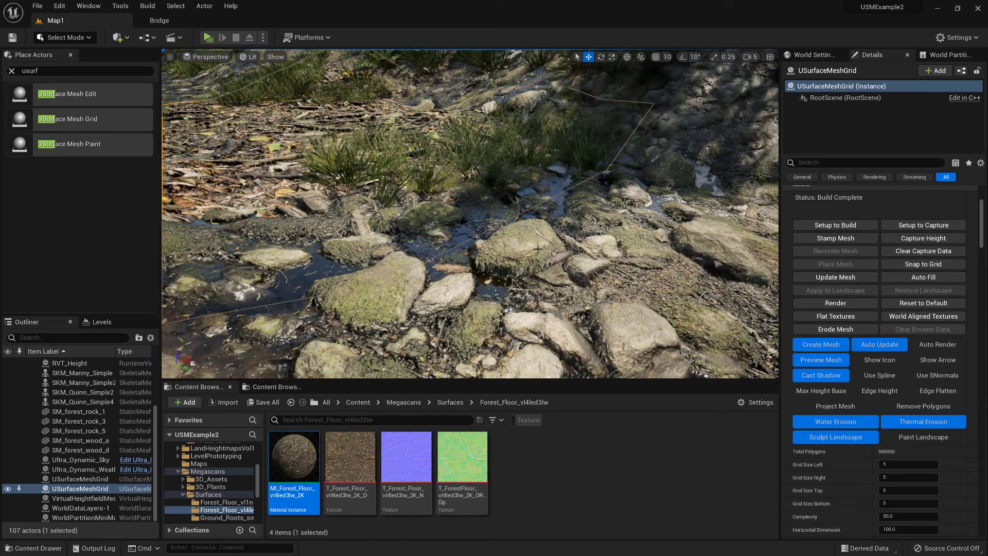
{"action": "right_click_drag", "start_coordinate": [541, 221], "coordinate": [509, 157]}
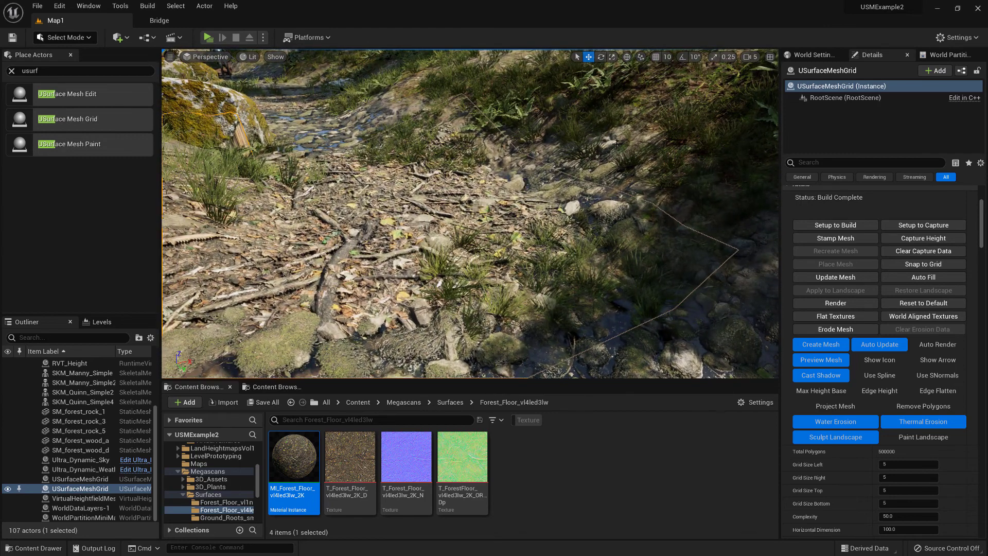
{"action": "right_click_drag", "start_coordinate": [591, 150], "coordinate": [537, 170]}
{"action": "right_click_drag", "start_coordinate": [536, 205], "coordinate": [531, 194]}
{"action": "scroll", "coordinate": [898, 329], "scroll_direction": "down", "scroll_amount": 3}
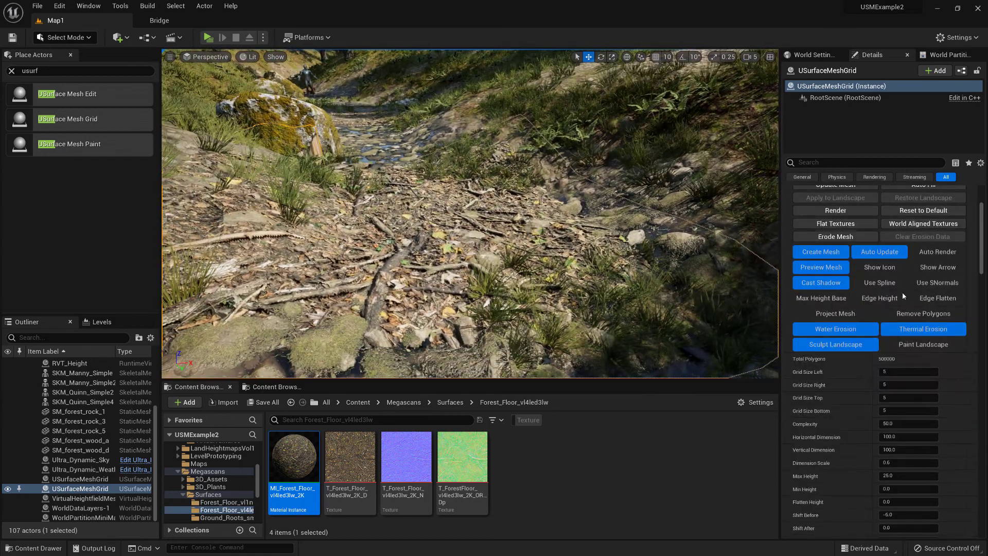
{"action": "left_click_drag", "start_coordinate": [983, 251], "coordinate": [983, 329]}
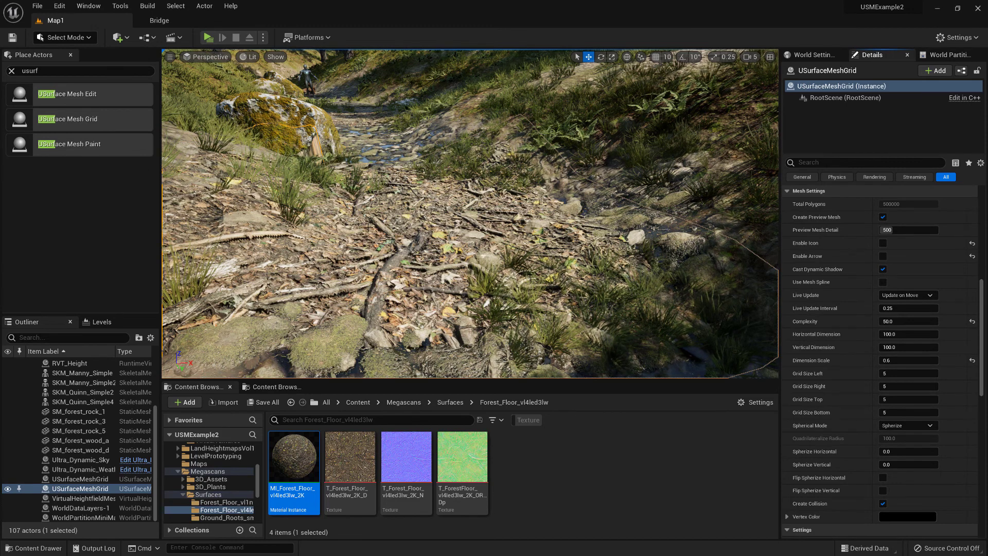
{"action": "right_click_drag", "start_coordinate": [465, 221], "coordinate": [399, 232]}
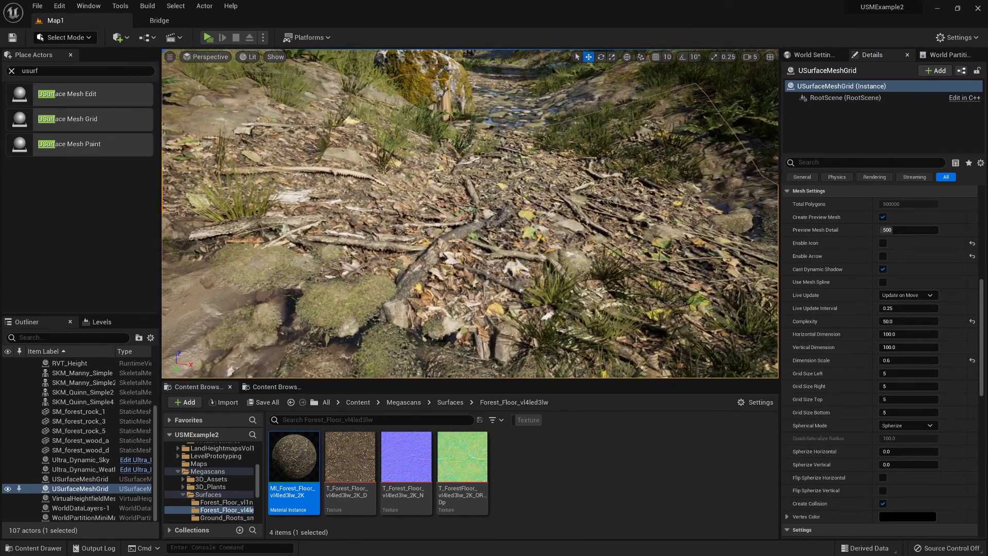
{"action": "right_click_drag", "start_coordinate": [473, 210], "coordinate": [549, 199]}
{"action": "right_click_drag", "start_coordinate": [505, 258], "coordinate": [475, 258]}
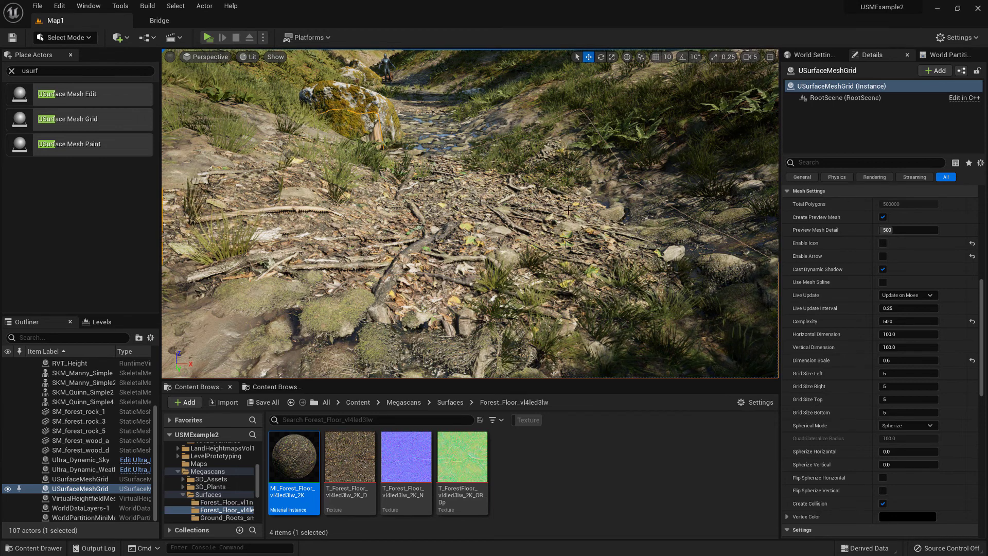
{"action": "right_click_drag", "start_coordinate": [448, 212], "coordinate": [494, 226]}
Create a StampedMeshes folder inside GameContent while choosing the mesh grid's Stamp Mesh path.
{"action": "scroll", "coordinate": [922, 319], "scroll_direction": "down", "scroll_amount": 10}
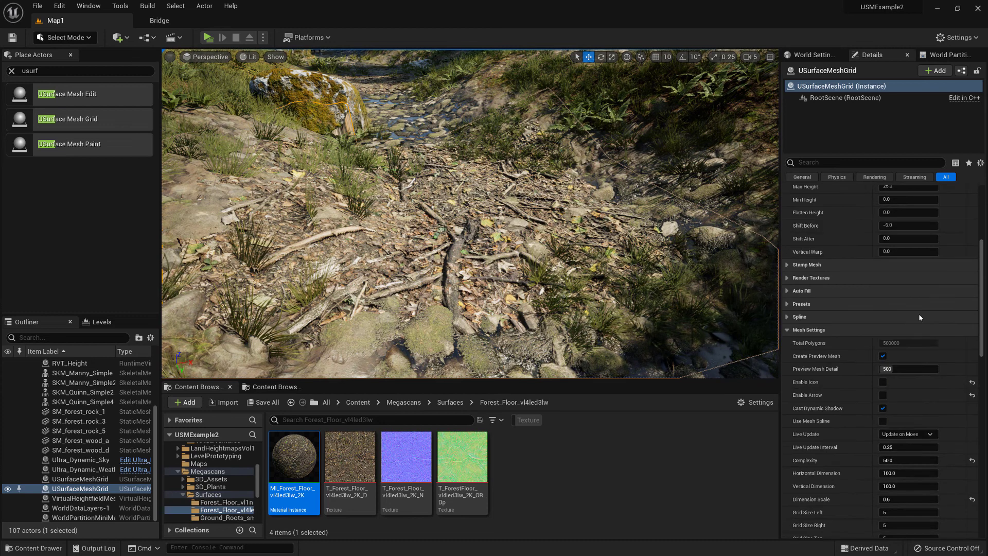
{"action": "scroll", "coordinate": [875, 332], "scroll_direction": "down", "scroll_amount": 5}
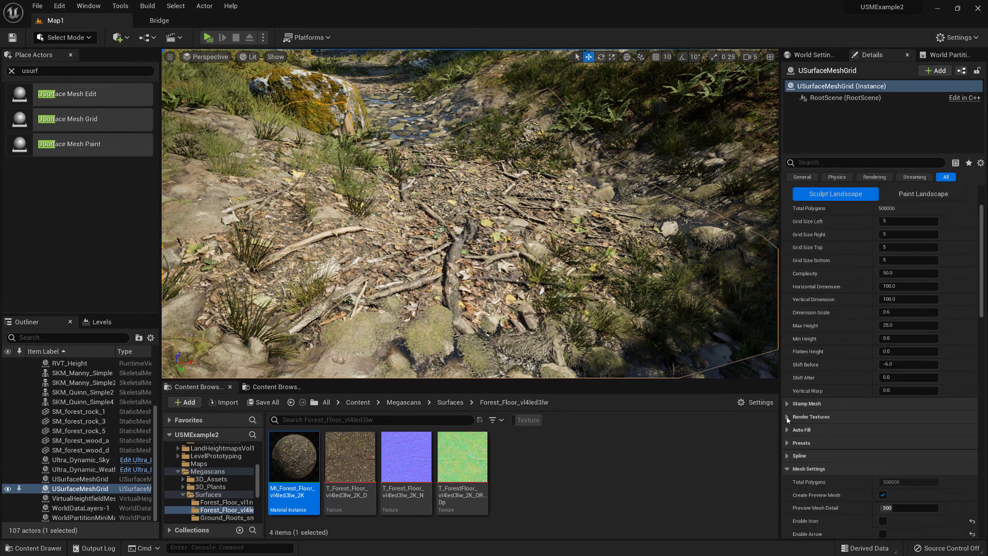
{"action": "left_click", "coordinate": [788, 403]}
{"action": "scroll", "coordinate": [851, 431], "scroll_direction": "down", "scroll_amount": 2}
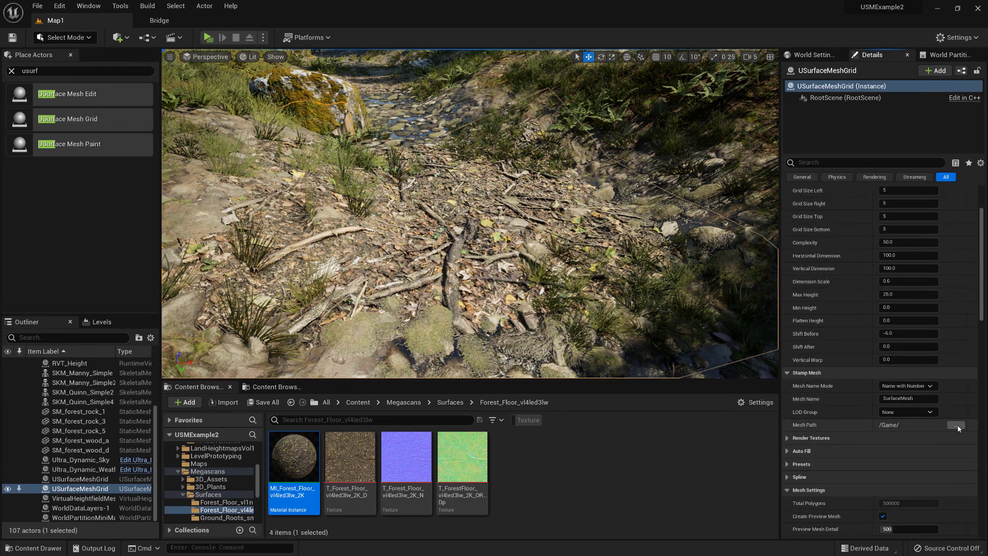
{"action": "left_click", "coordinate": [956, 424]}
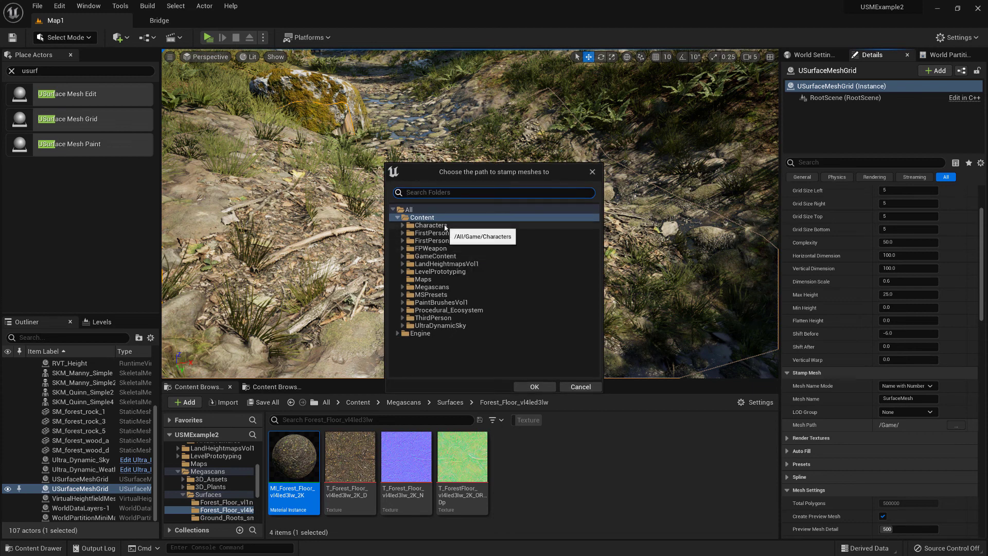
{"action": "left_click", "coordinate": [402, 255]}
{"action": "left_click", "coordinate": [436, 255]}
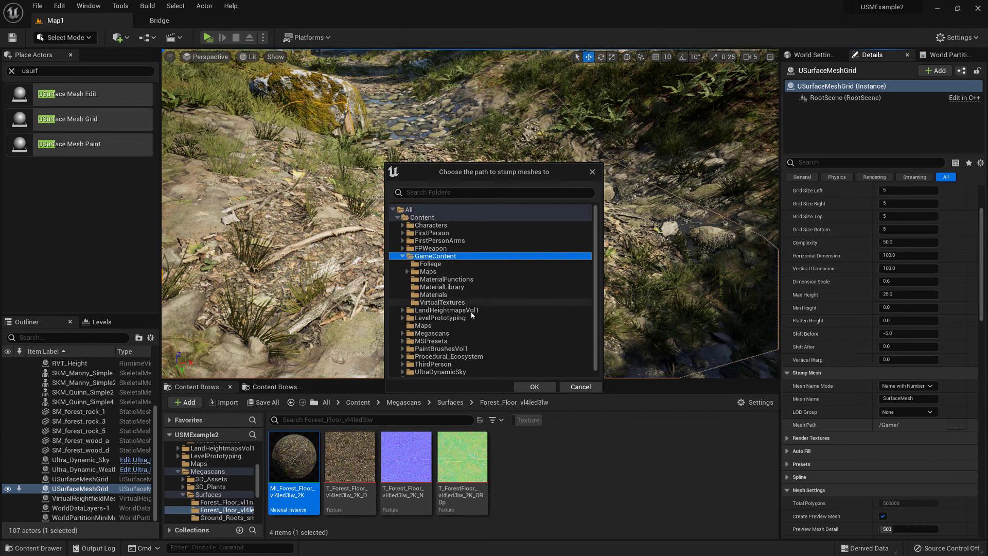
{"action": "right_click", "coordinate": [441, 263]}
{"action": "left_click", "coordinate": [481, 261]}
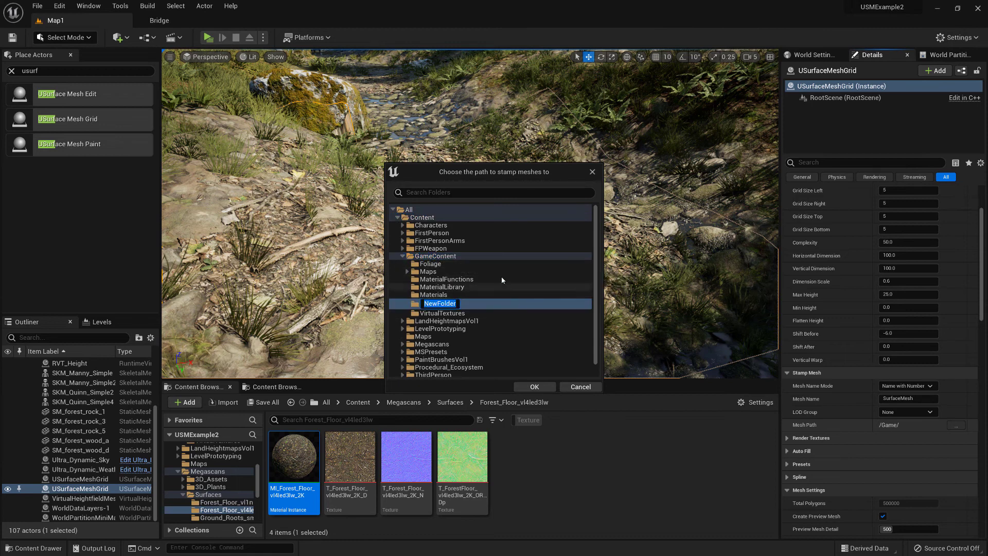
{"action": "type", "text": "Stamps"}
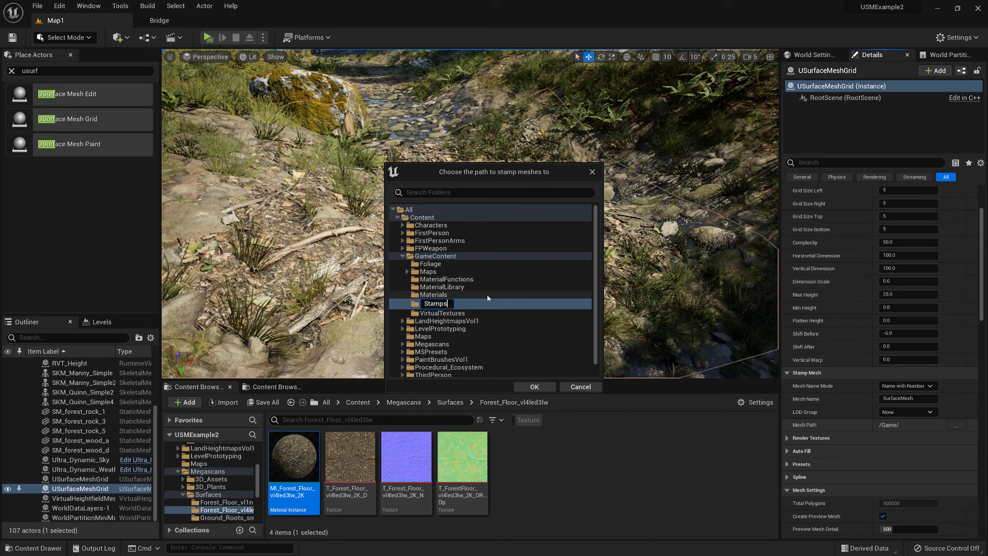
{"action": "key", "text": "BackSpace"}
{"action": "type", "text": "edMeshes"}
{"action": "key", "text": "Return"}
Create a Map1 subfolder inside StampedMeshes and set it as the mesh grid's Mesh Path.
{"action": "right_click", "coordinate": [461, 304]}
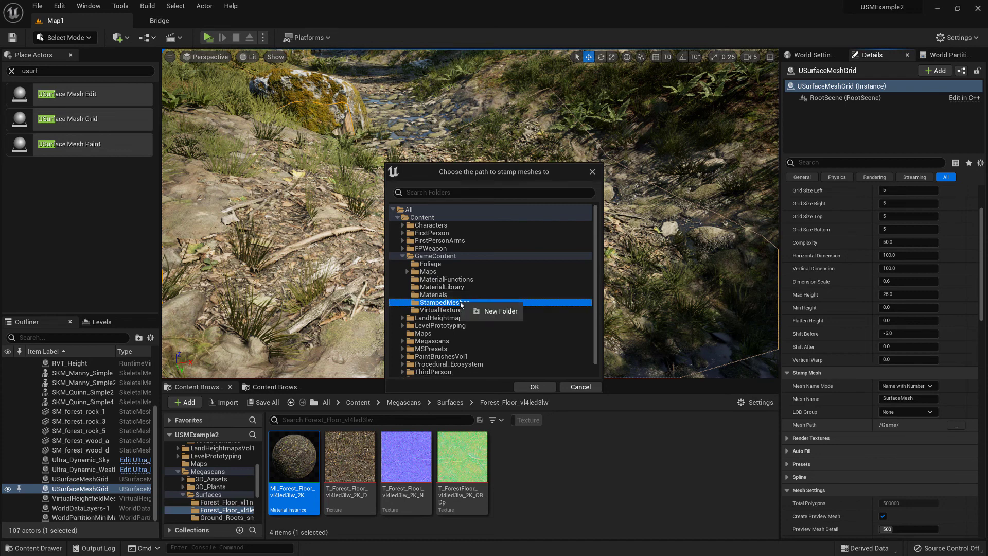
{"action": "left_click", "coordinate": [493, 312]}
{"action": "type", "text": "Map1"}
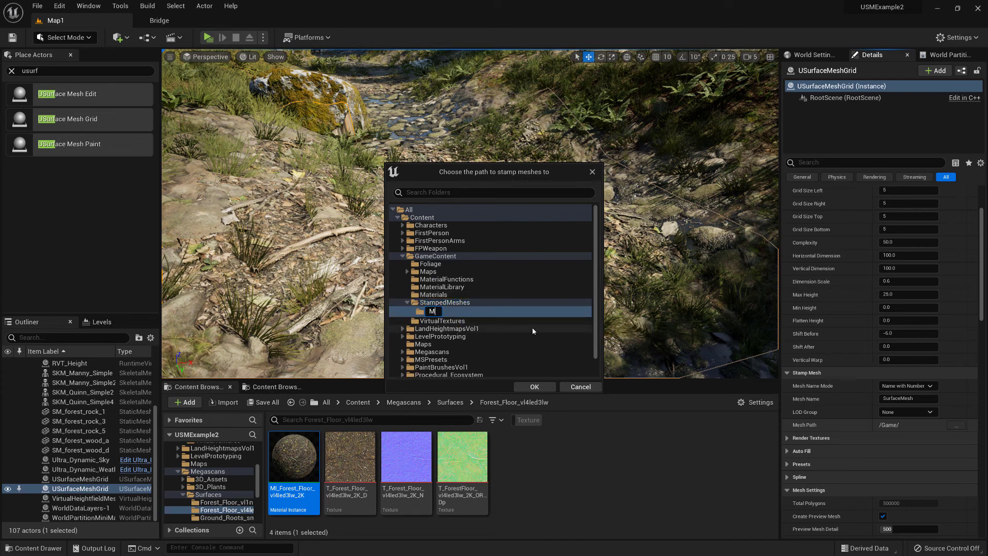
{"action": "key", "text": "Return"}
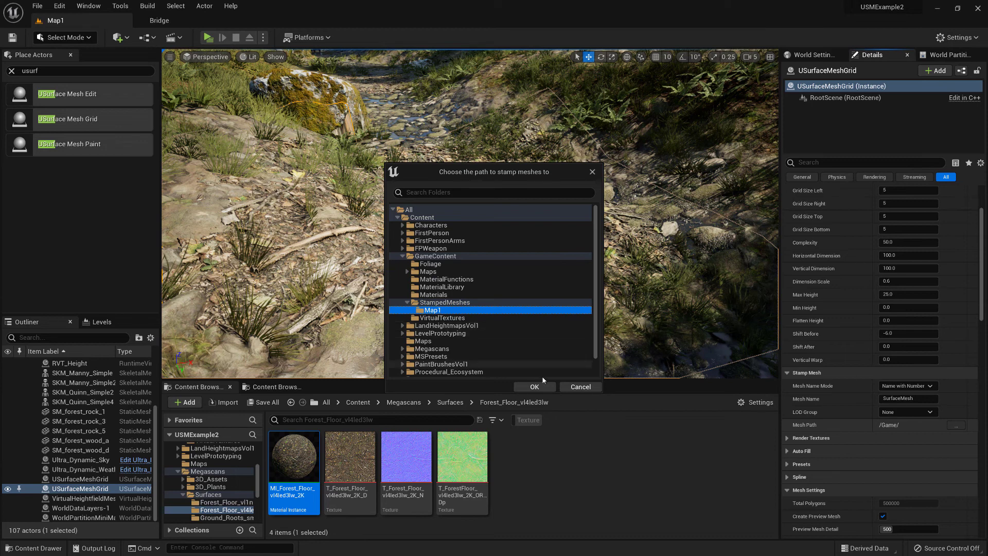
{"action": "left_click", "coordinate": [534, 386]}
Stamp the mesh grid into a static mesh and save all project and level changes.
{"action": "scroll", "coordinate": [834, 355], "scroll_direction": "up", "scroll_amount": 3}
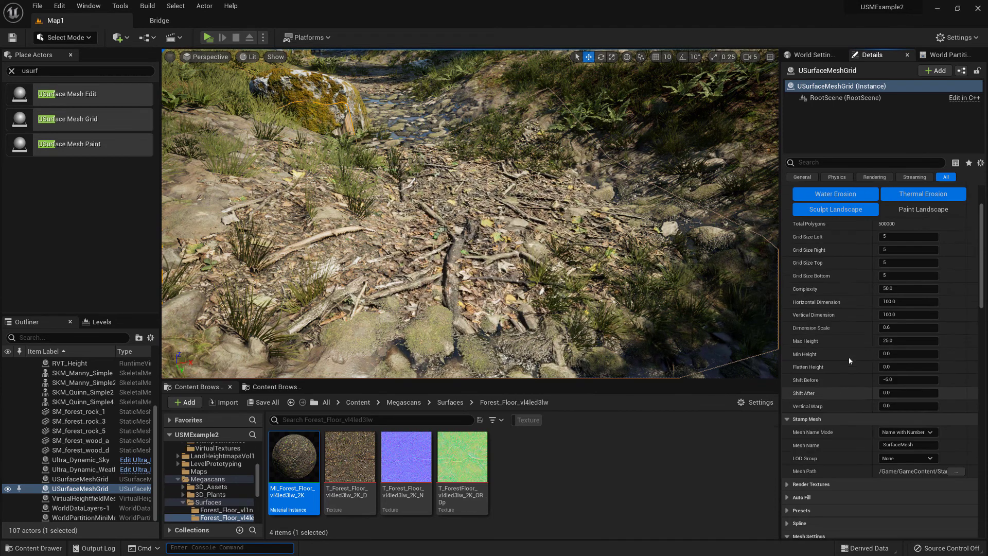
{"action": "left_click", "coordinate": [908, 506]}
{"action": "scroll", "coordinate": [850, 386], "scroll_direction": "up", "scroll_amount": 6}
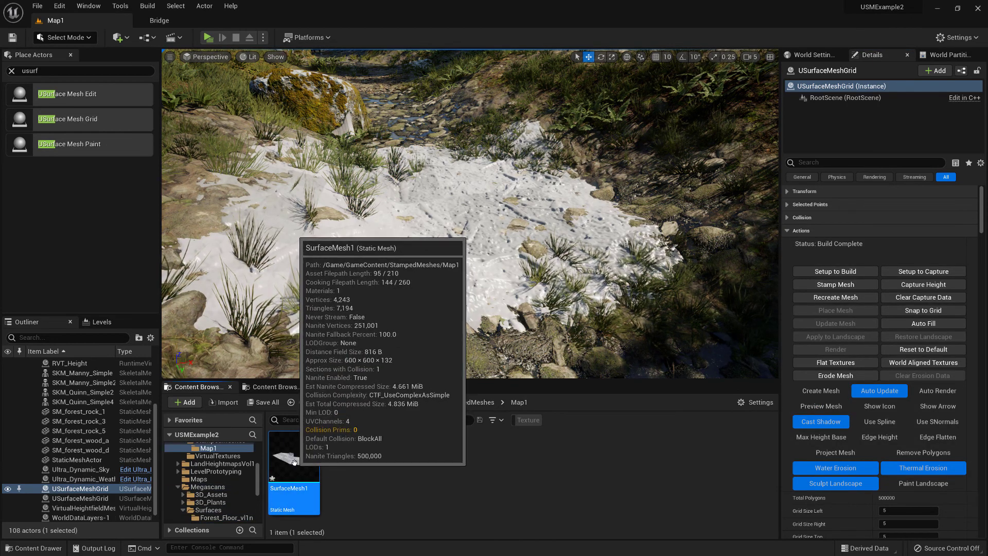
{"action": "left_click", "coordinate": [37, 6]}
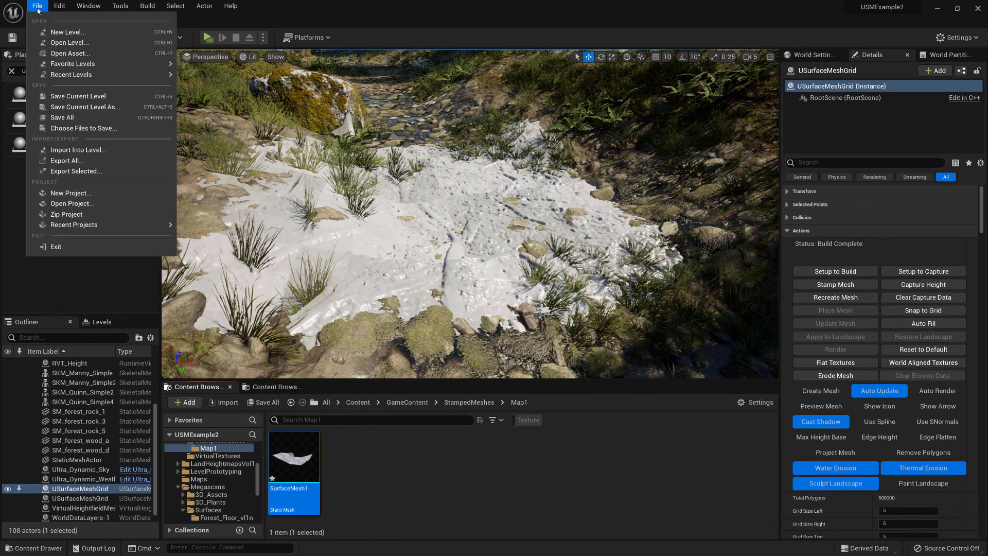
{"action": "left_click", "coordinate": [62, 117]}
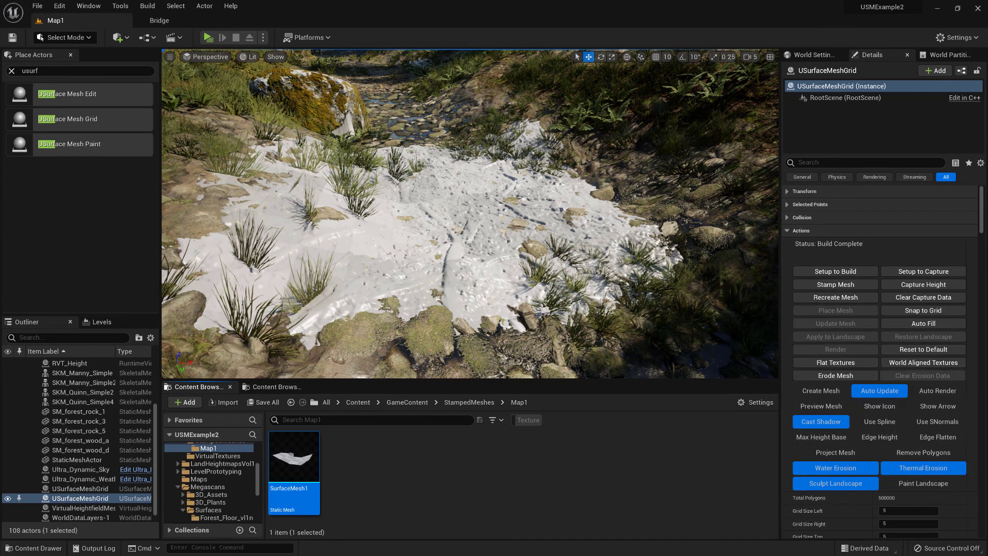
Locate the mesh grid's MI_Forest_Floor_vl4led3lw_2K material and apply it to the white stamped mesh in the creek bed.
{"action": "left_click_drag", "start_coordinate": [982, 203], "coordinate": [982, 476]}
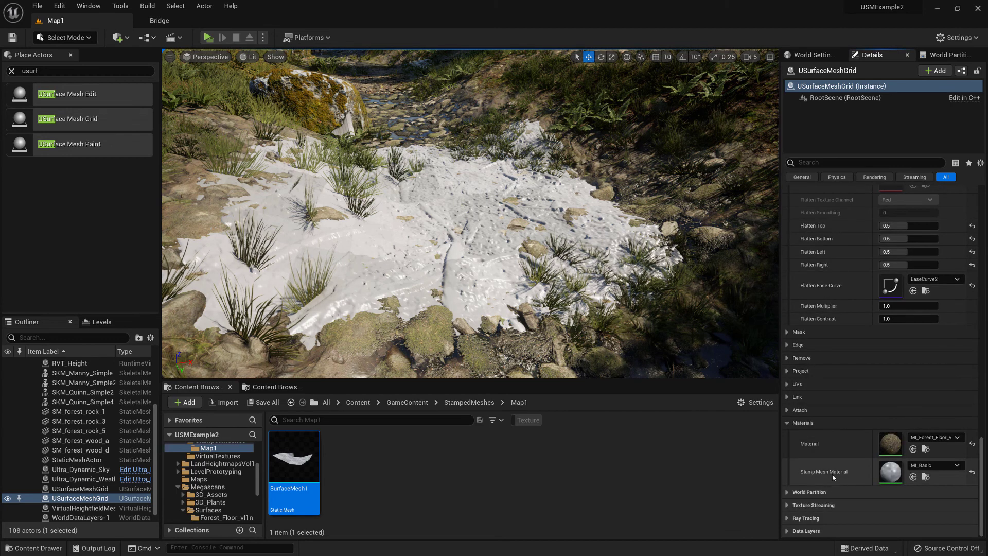
{"action": "left_click", "coordinate": [926, 449]}
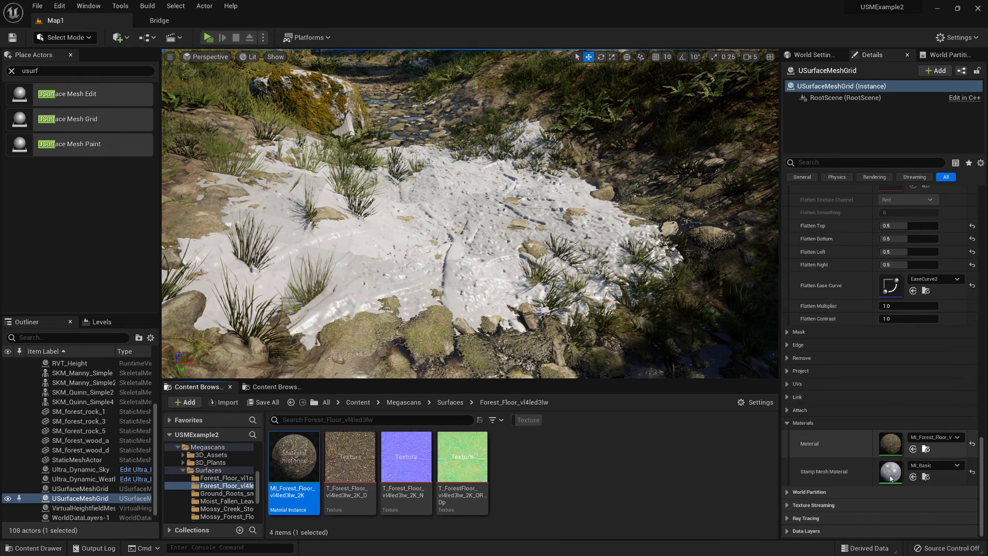
{"action": "left_click_drag", "start_coordinate": [294, 458], "coordinate": [418, 247]}
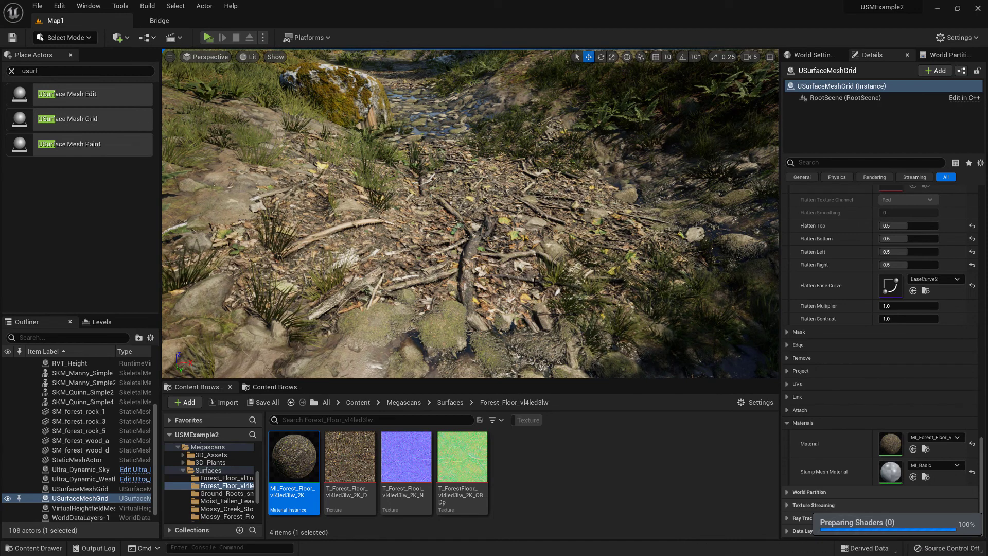
Select the stamped forest floor mesh and inspect its geometry in wireframe and lit modes.
{"action": "right_click_drag", "start_coordinate": [467, 237], "coordinate": [715, 269]}
{"action": "left_click", "coordinate": [498, 260]}
{"action": "key", "text": "alt+2"}
{"action": "key", "text": "w"}
{"action": "key", "text": "w"}
{"action": "right_click_drag", "start_coordinate": [499, 261], "coordinate": [498, 261]}
{"action": "right_click_drag", "start_coordinate": [451, 213], "coordinate": [451, 213]}
{"action": "key", "text": "alt+4"}
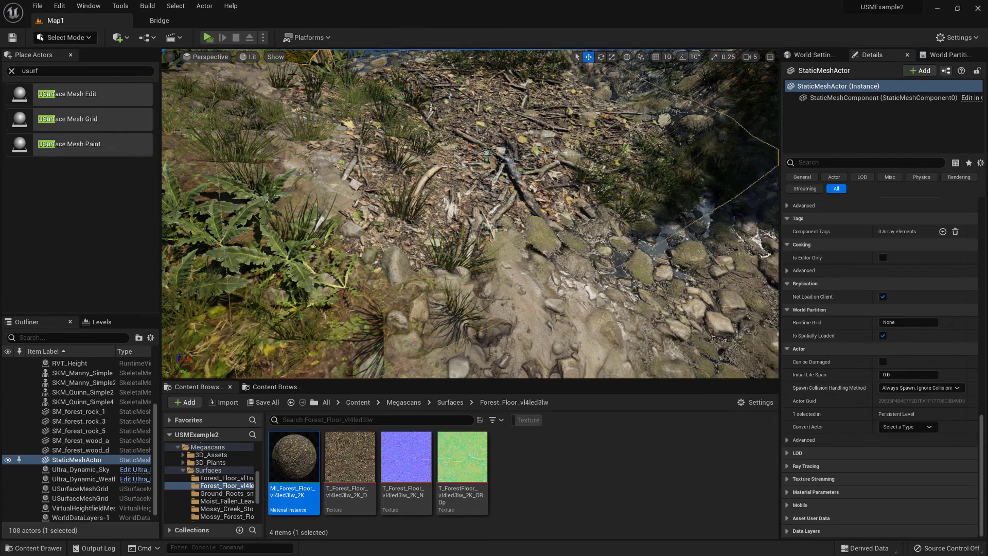
Examine the stamped mesh in the Nanite Visualization Overview, and return the viewport to Lit mode.
{"action": "left_click", "coordinate": [254, 59]}
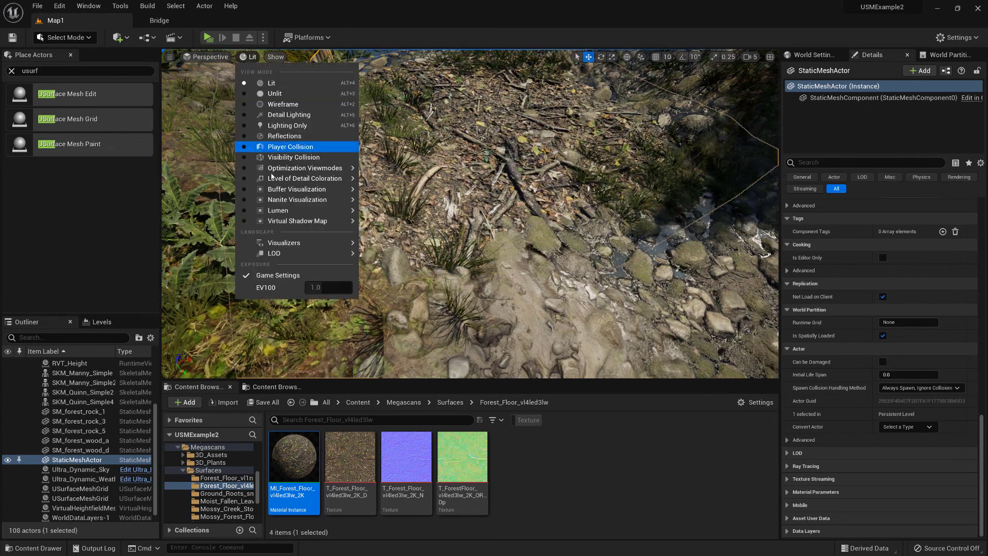
{"action": "mouse_move", "coordinate": [334, 199]}
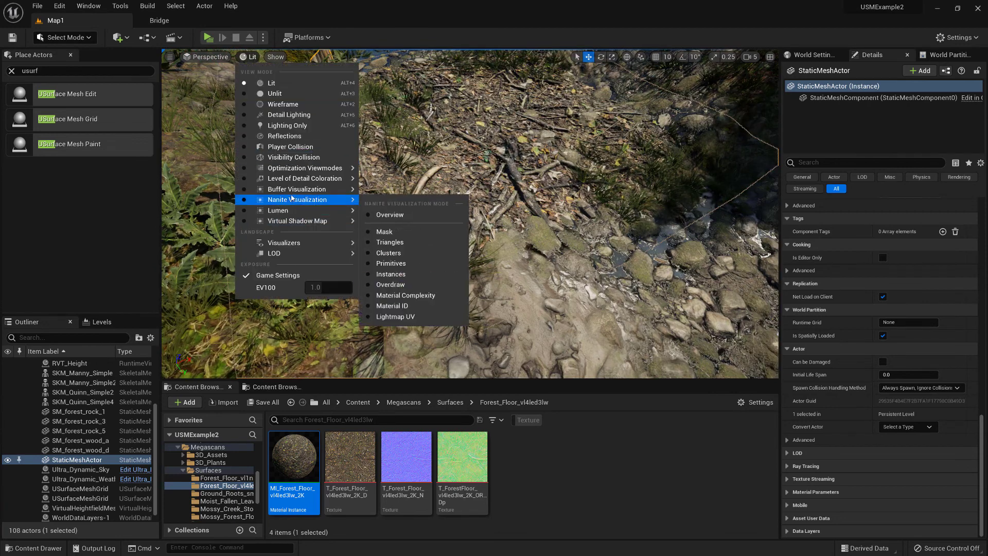
{"action": "left_click", "coordinate": [391, 215]}
{"action": "mouse_move", "coordinate": [390, 215]}
{"action": "right_mouse_down"}
{"action": "mouse_move", "coordinate": [402, 186]}
{"action": "mouse_move", "coordinate": [397, 210]}
{"action": "right_mouse_up"}
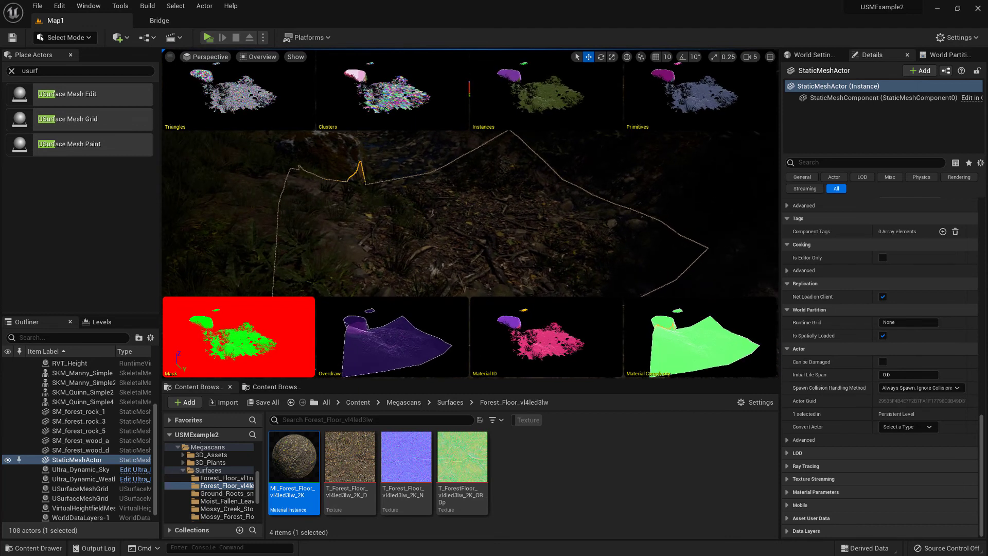
{"action": "left_click", "coordinate": [60, 7]}
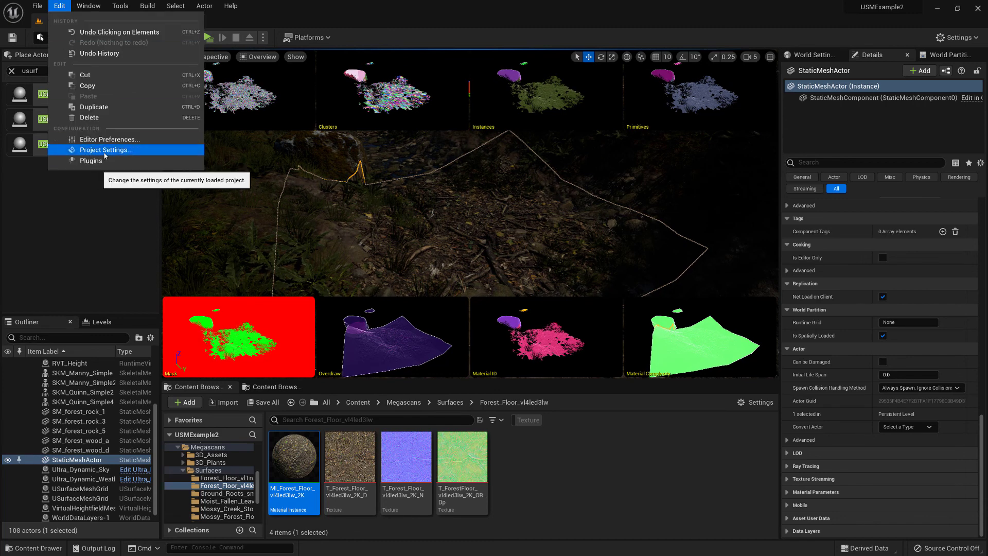
{"action": "left_click", "coordinate": [261, 5]}
{"action": "right_click_drag", "start_coordinate": [469, 213], "coordinate": [490, 237]}
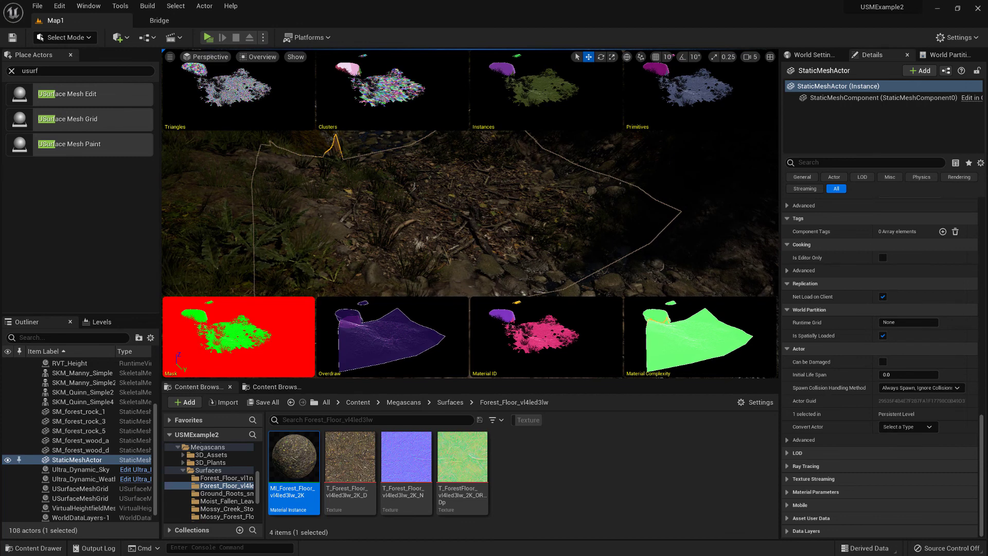
{"action": "left_click", "coordinate": [263, 60]}
{"action": "left_click", "coordinate": [267, 82]}
Compare the stamped mesh's wireframe density with its lit surface detail up close and from farther away.
{"action": "mouse_move", "coordinate": [493, 194]}
{"action": "right_mouse_down"}
{"action": "mouse_move", "coordinate": [493, 183]}
{"action": "mouse_move", "coordinate": [480, 192]}
{"action": "right_mouse_up"}
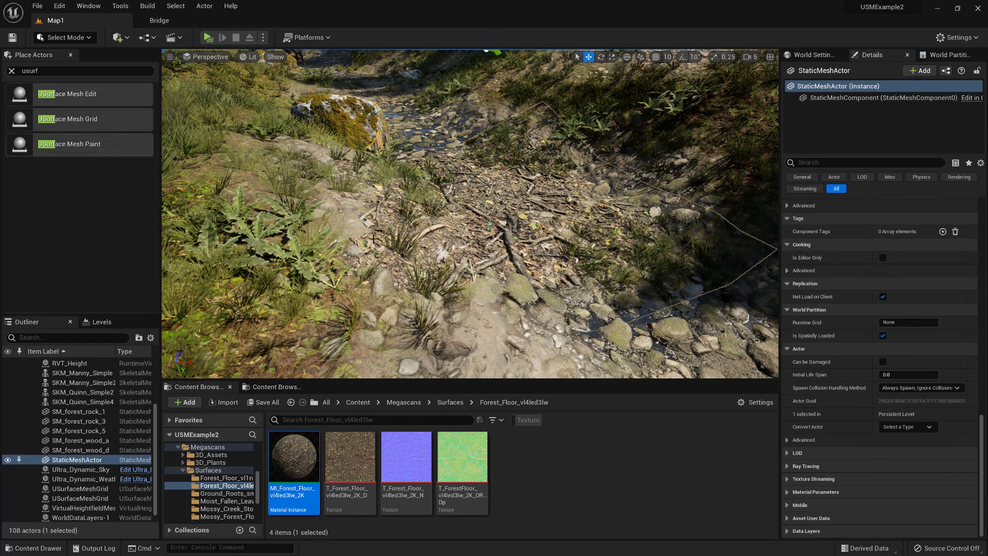
{"action": "right_click_drag", "start_coordinate": [493, 234], "coordinate": [500, 255]}
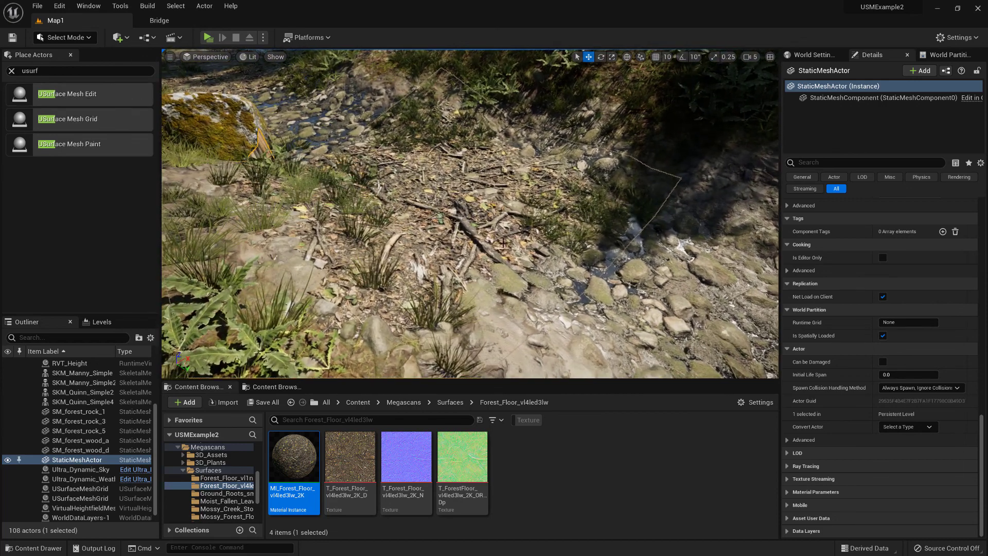
{"action": "key", "text": "alt+2"}
{"action": "scroll", "coordinate": [499, 256], "scroll_direction": "up", "scroll_amount": 4}
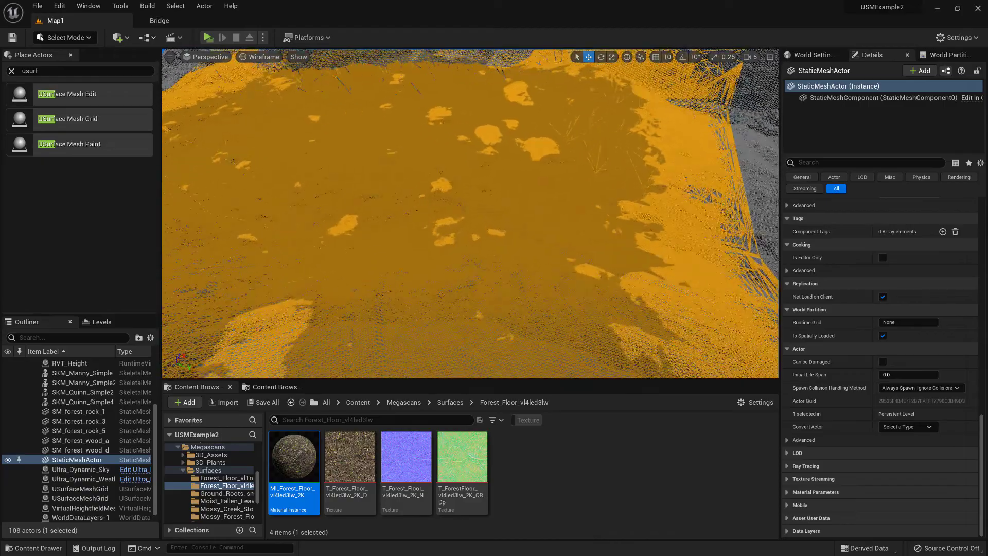
{"action": "key", "text": "alt+4"}
{"action": "scroll", "coordinate": [470, 214], "scroll_direction": "down", "scroll_amount": 3}
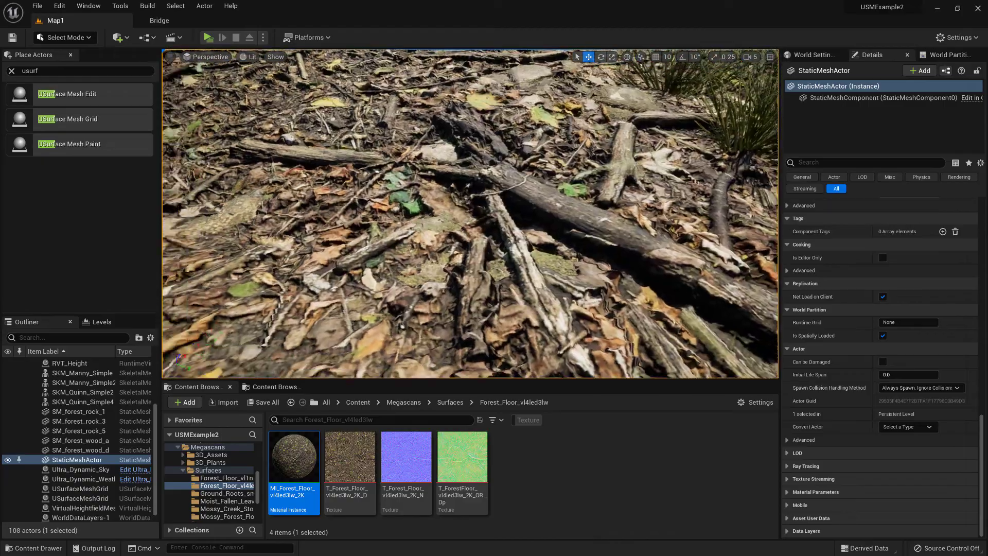
{"action": "right_click_drag", "start_coordinate": [247, 135], "coordinate": [265, 118]}
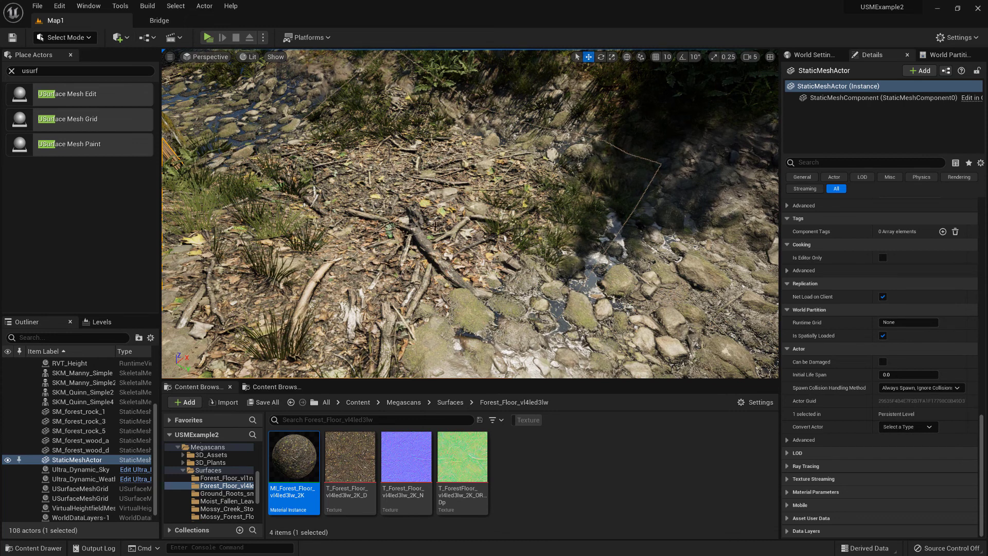
Remesh the stamped forest floor mesh in Modeling Mode with a target of 100000 triangles and accept the result.
{"action": "left_click", "coordinate": [66, 37]}
{"action": "left_click", "coordinate": [77, 101]}
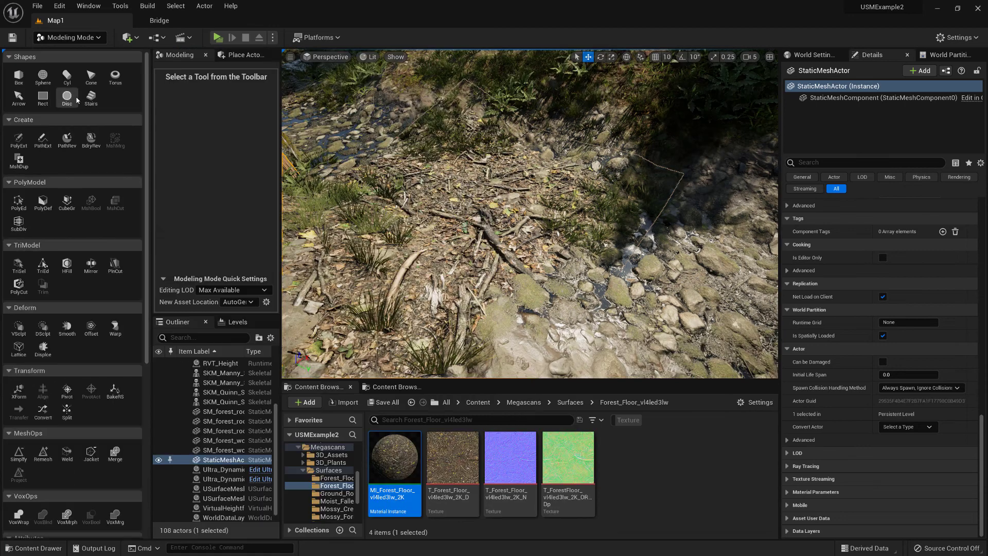
{"action": "right_click_drag", "start_coordinate": [485, 240], "coordinate": [437, 235]}
{"action": "scroll", "coordinate": [44, 443], "scroll_direction": "down", "scroll_amount": 1}
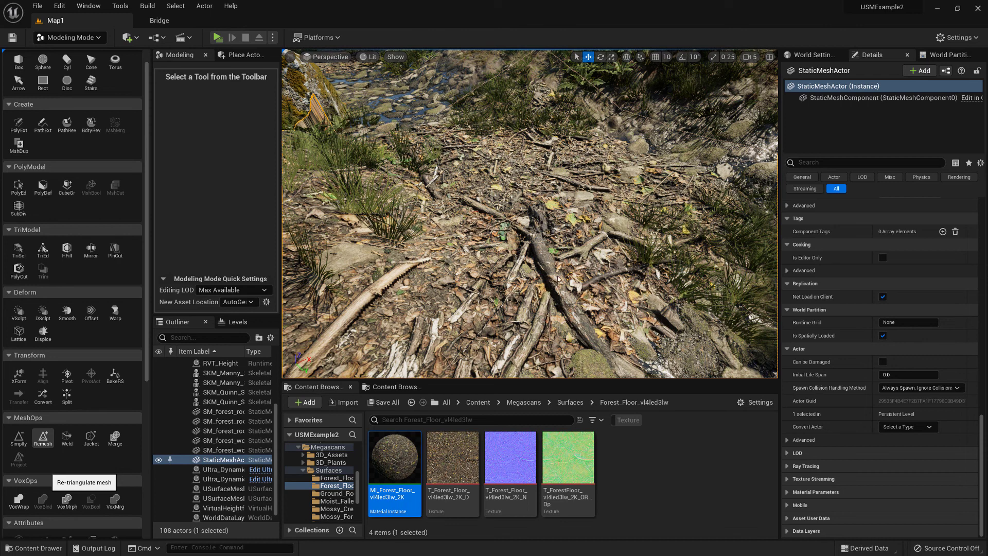
{"action": "left_click", "coordinate": [45, 438]}
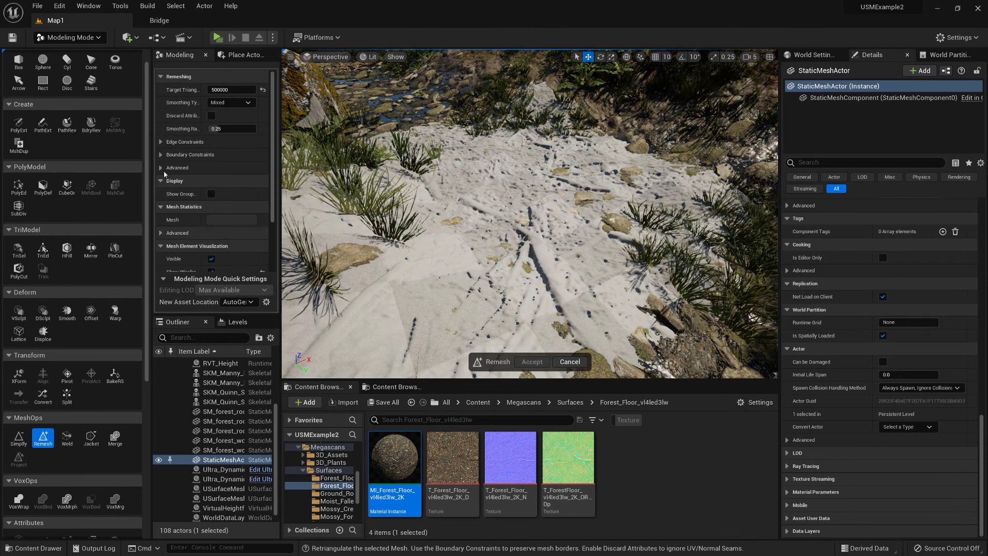
{"action": "left_click", "coordinate": [212, 89]}
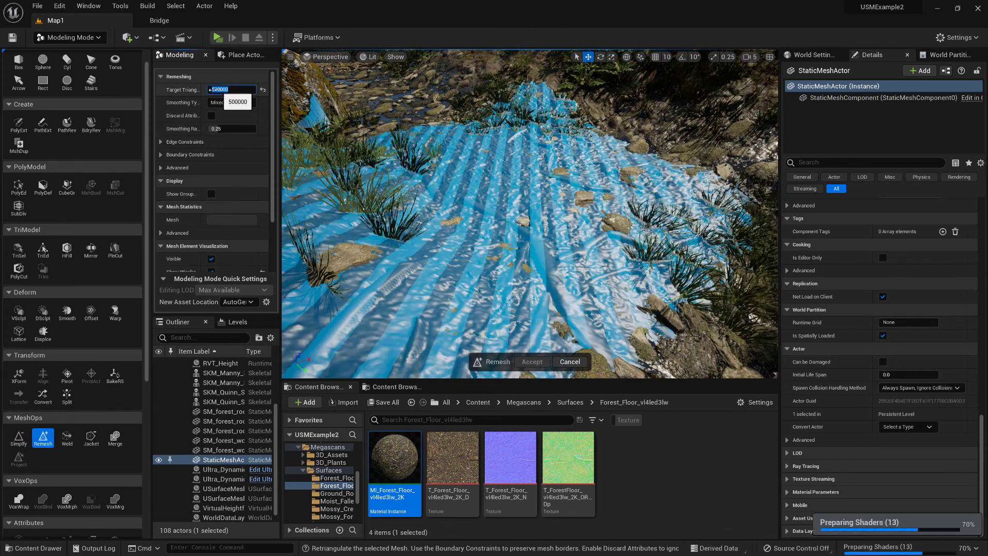
{"action": "left_click", "coordinate": [214, 90]}
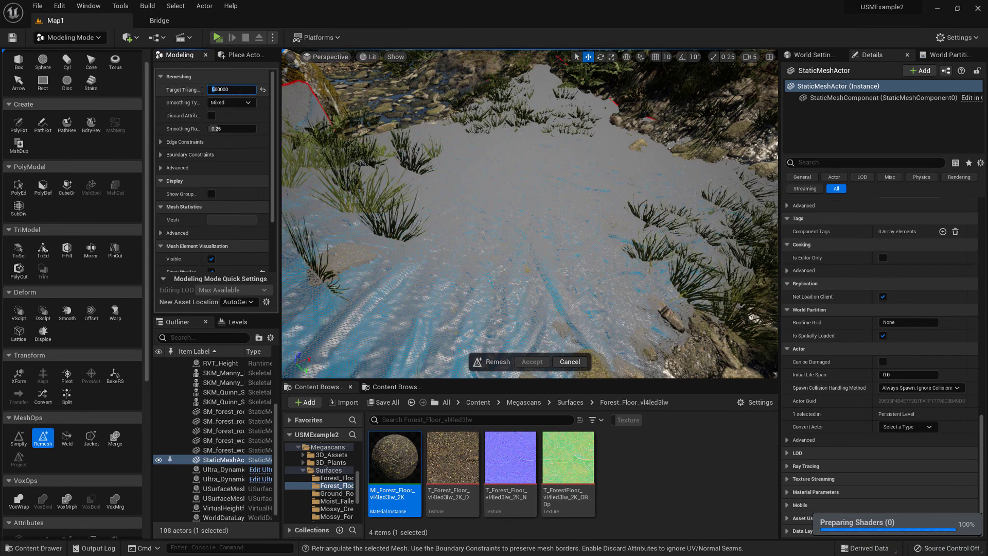
{"action": "key", "text": "BackSpace"}
{"action": "type", "text": "1"}
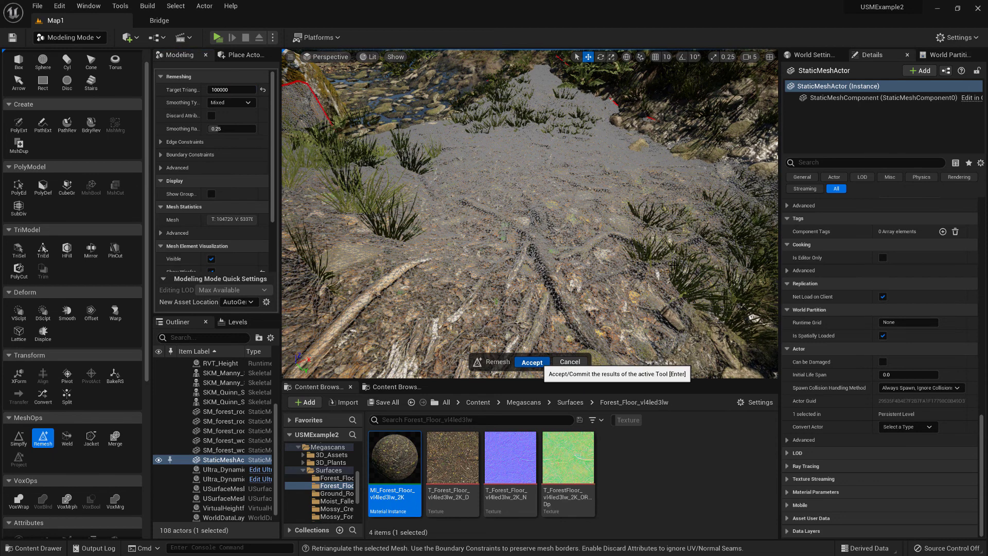
{"action": "left_click", "coordinate": [532, 362]}
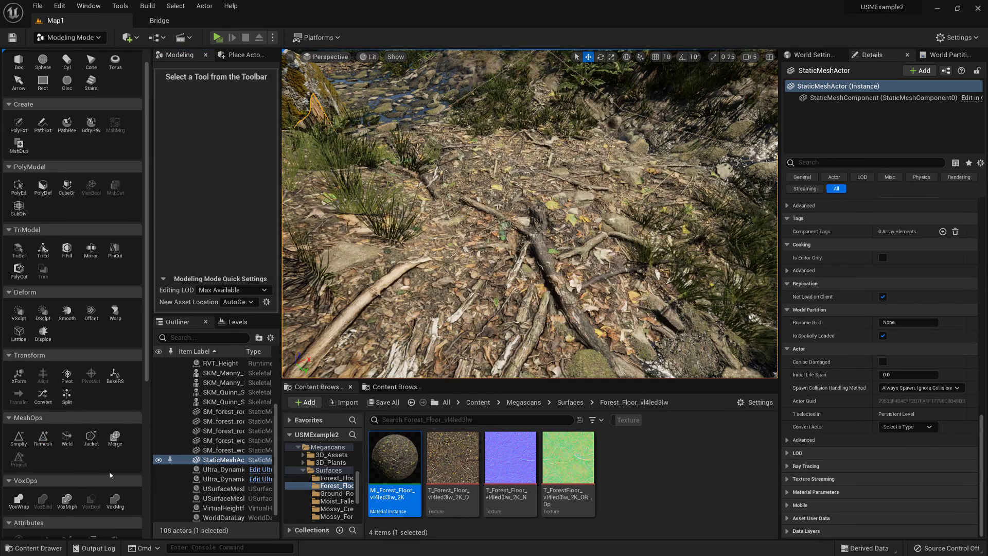
Simplify the stamped forest floor mesh with QEM at a 50 percent target, accept it, and check the result in wireframe and lit modes.
{"action": "left_click", "coordinate": [22, 446]}
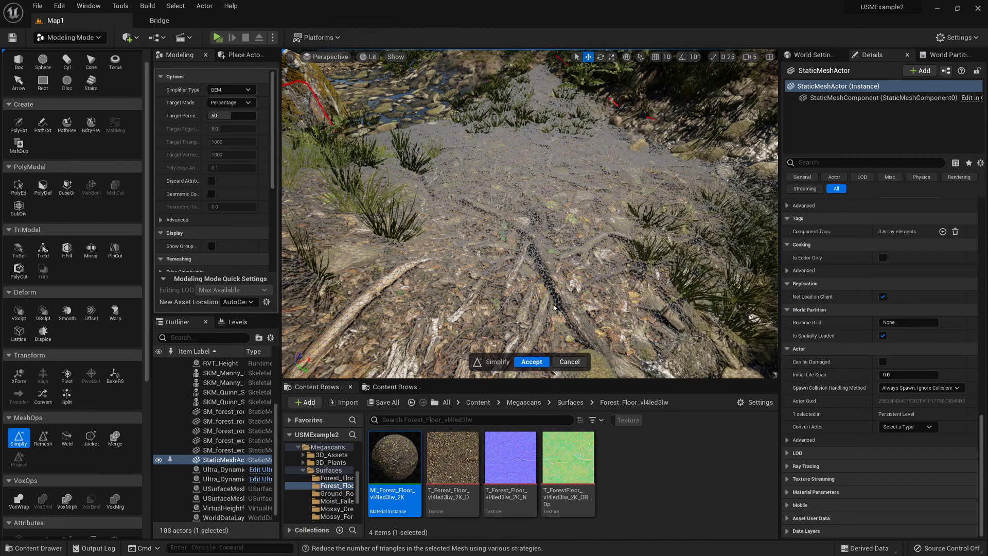
{"action": "right_click_drag", "start_coordinate": [546, 288], "coordinate": [537, 315]}
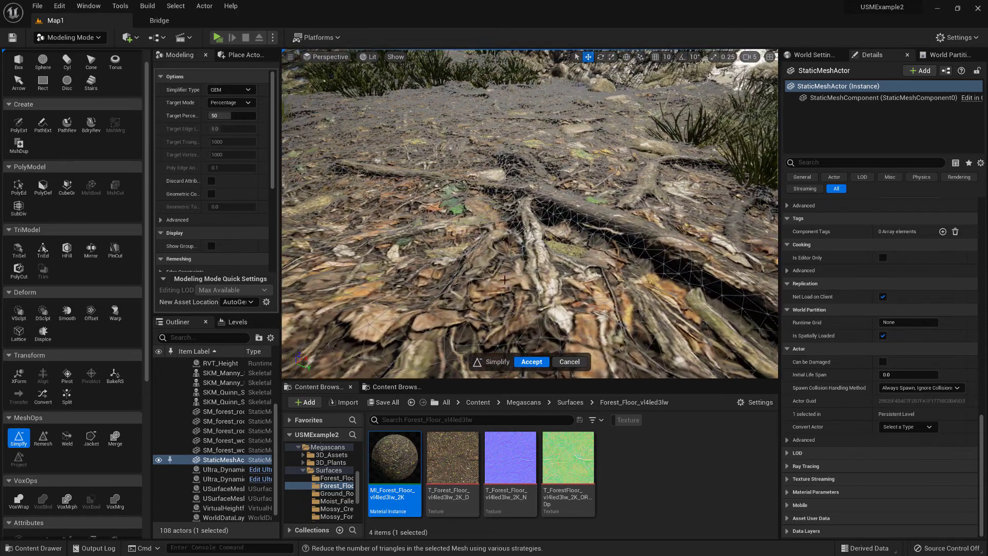
{"action": "right_click_drag", "start_coordinate": [579, 170], "coordinate": [549, 195]}
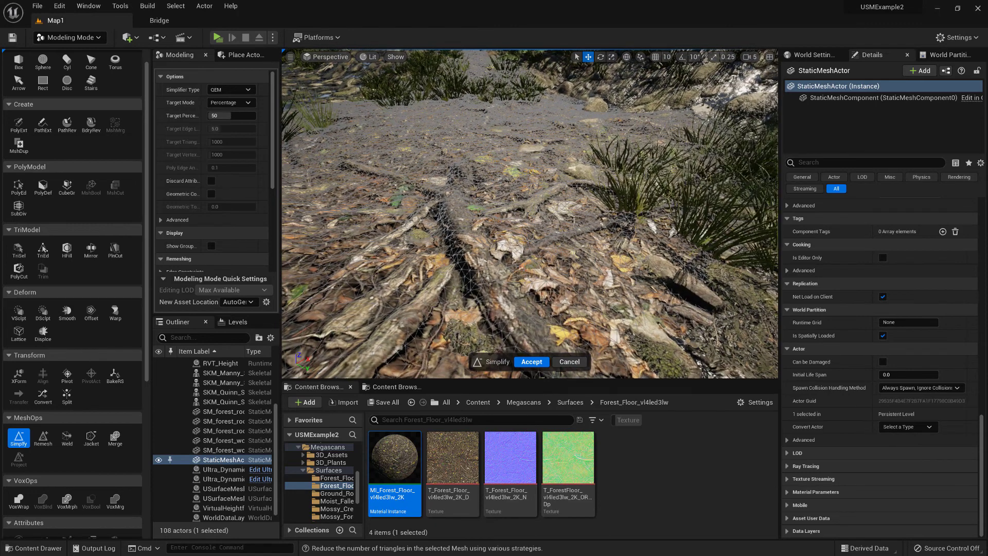
{"action": "key", "text": "Return"}
{"action": "right_click_drag", "start_coordinate": [596, 226], "coordinate": [501, 271]}
{"action": "key", "text": "alt+2"}
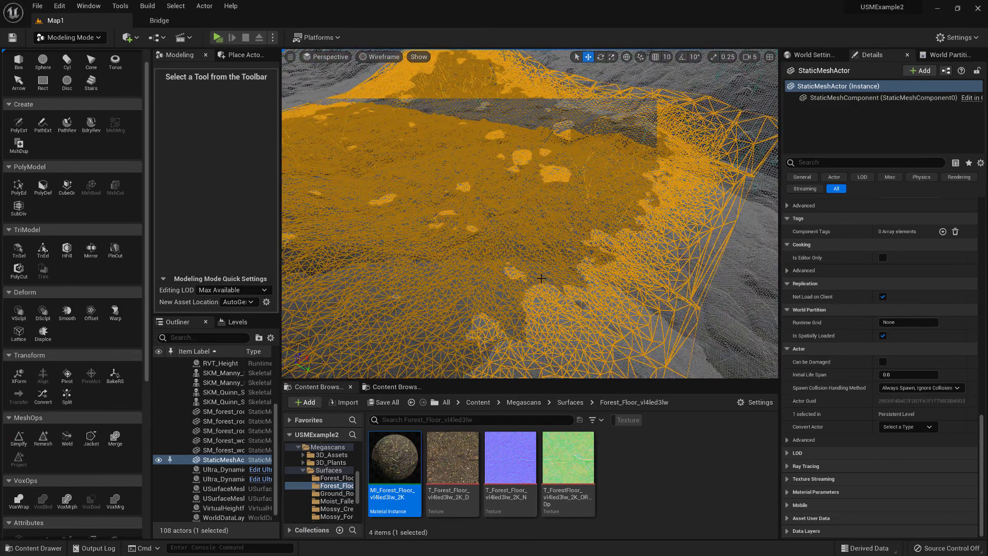
{"action": "key", "text": "alt+4"}
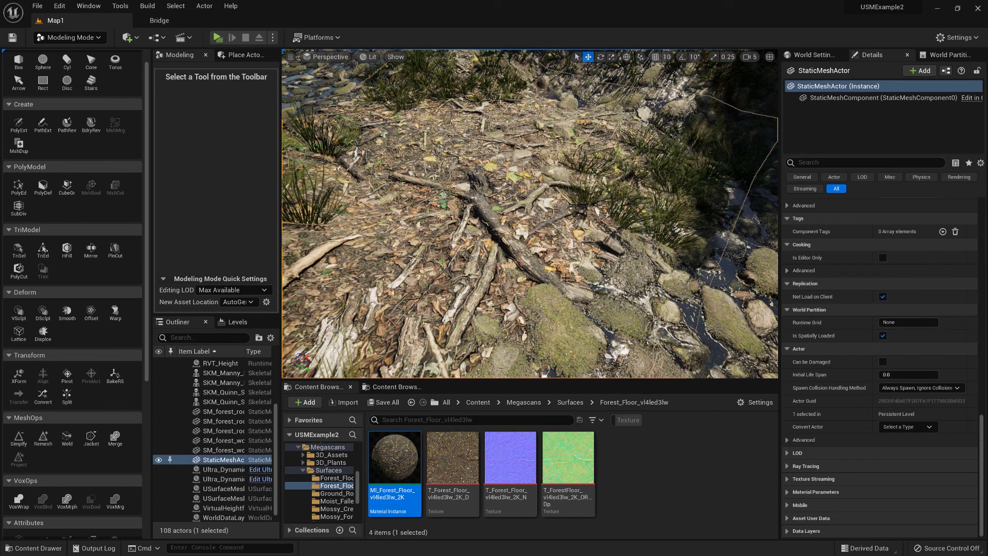
Return to Select Mode and place a USurface Mesh Edit actor on the grassy edge between the forest floor and the creek.
{"action": "left_click", "coordinate": [98, 38]}
{"action": "left_click", "coordinate": [72, 54]}
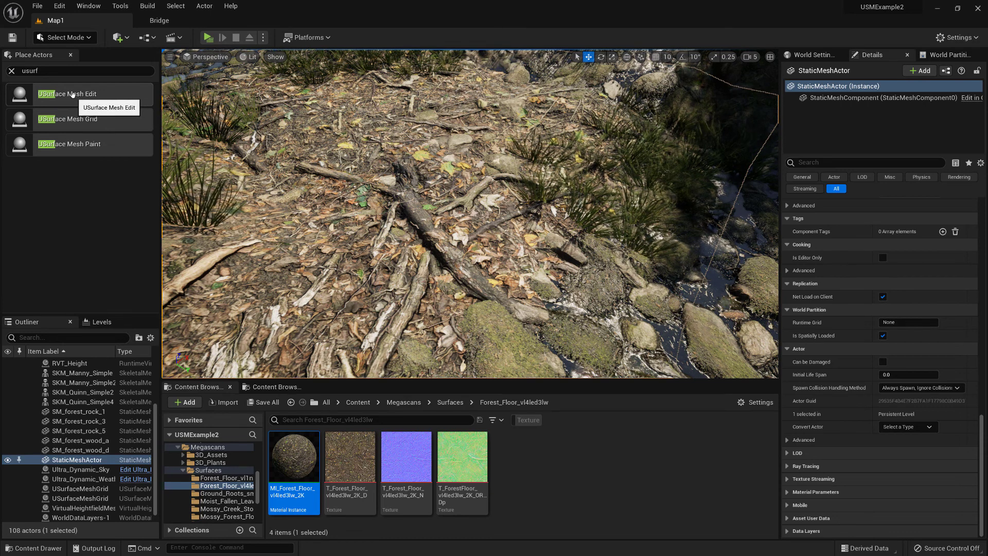
{"action": "left_click_drag", "start_coordinate": [72, 94], "coordinate": [677, 171]}
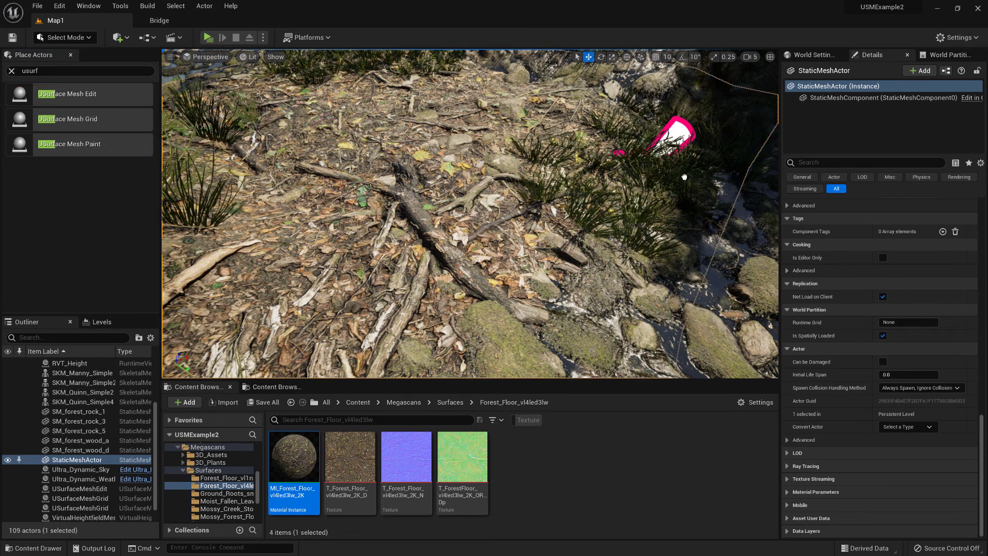